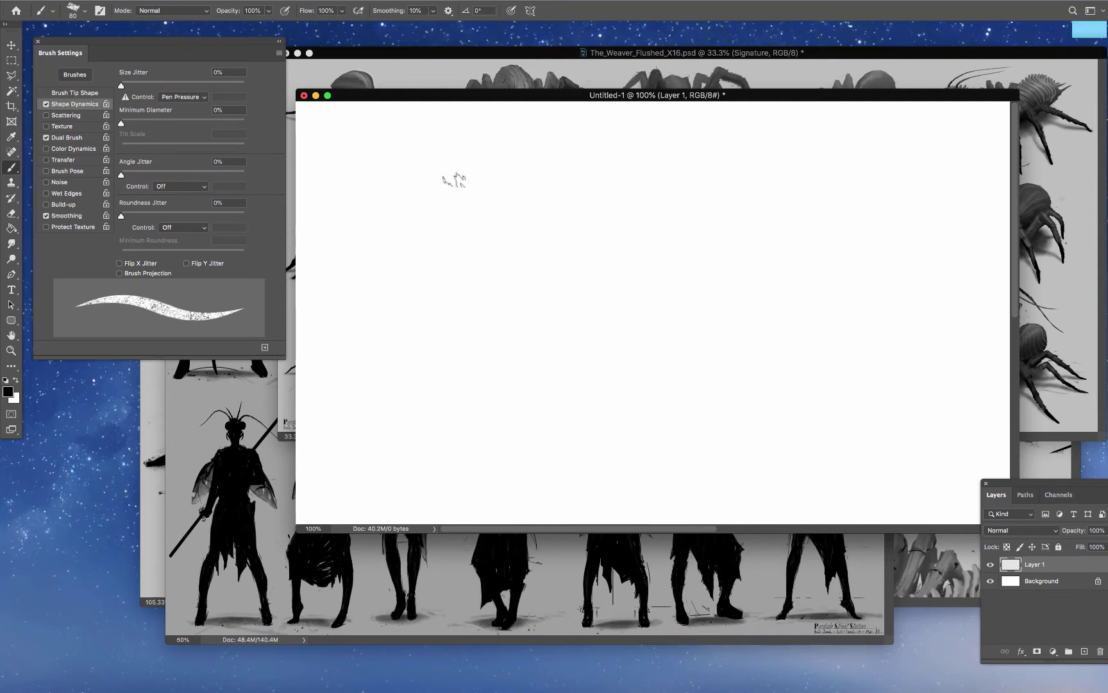
Choose the 36 px textured brush from the M Brushes group within Legacy Brushes.
{"action": "right_click", "coordinate": [452, 182]}
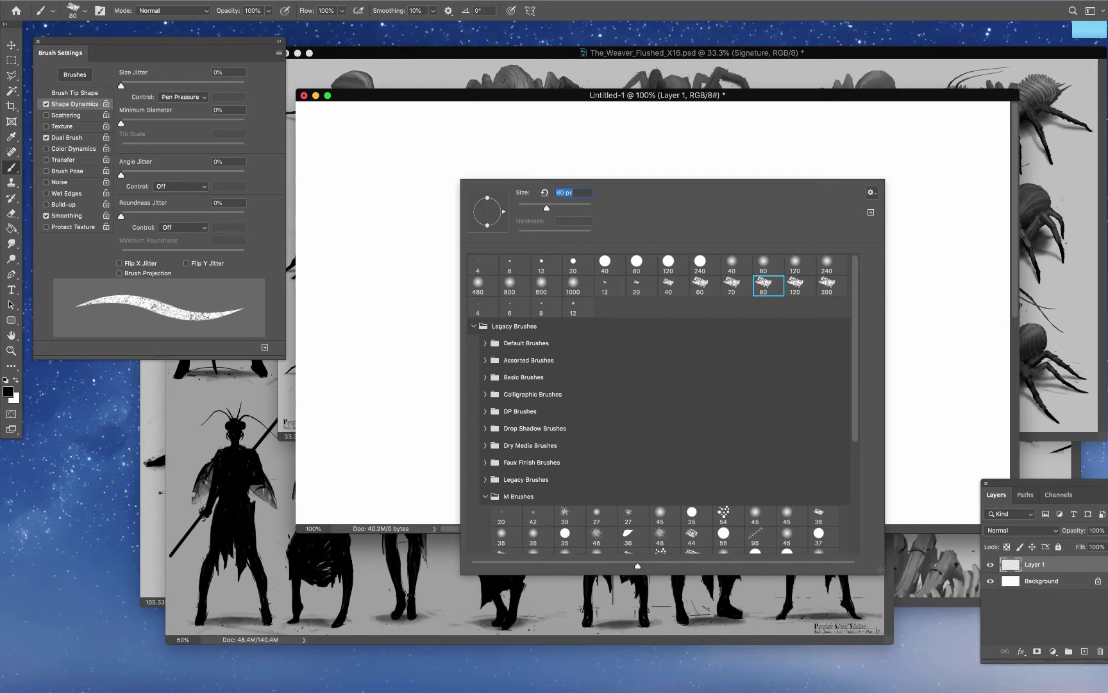
{"action": "left_click", "coordinate": [871, 192]}
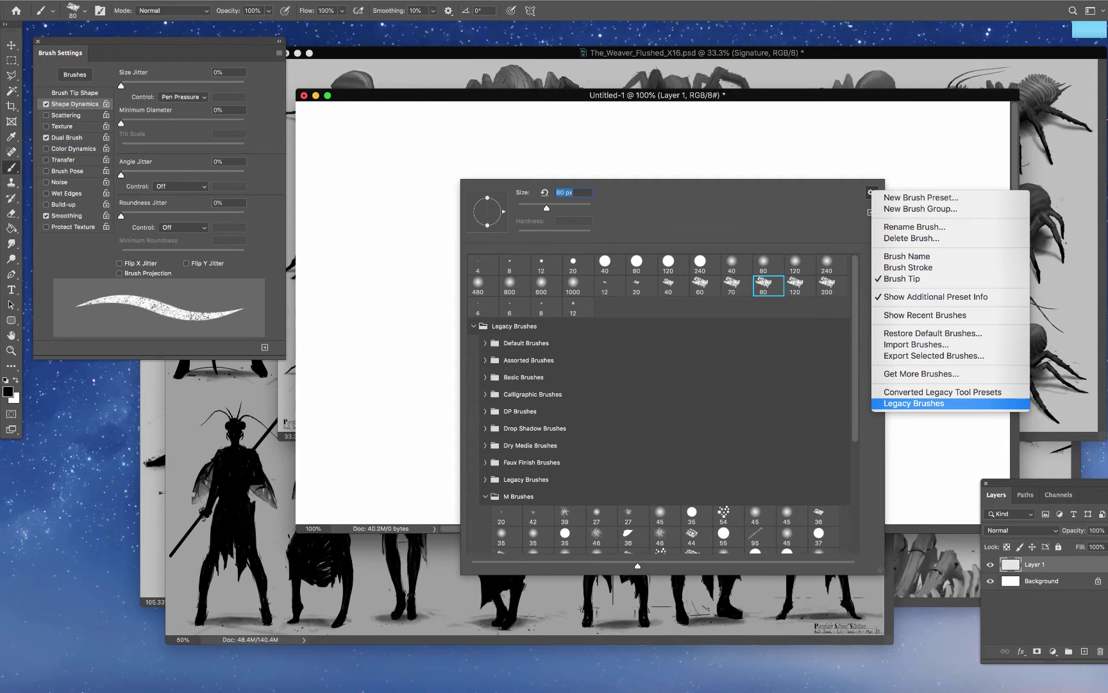
{"action": "left_click", "coordinate": [914, 403]}
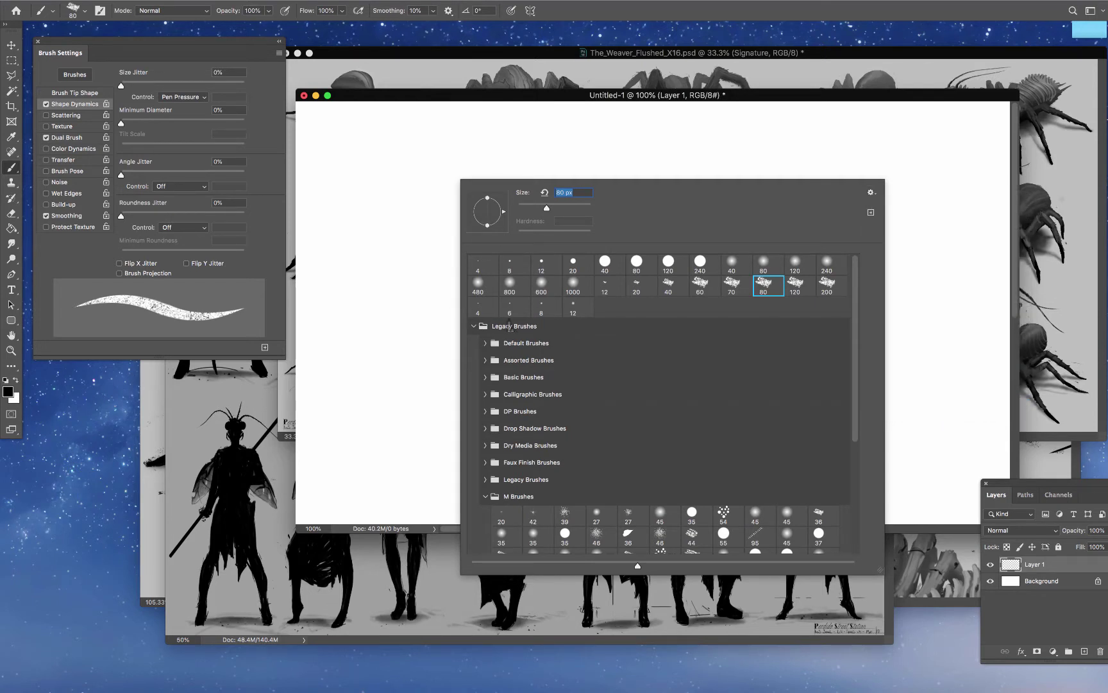
{"action": "left_click", "coordinate": [482, 329]}
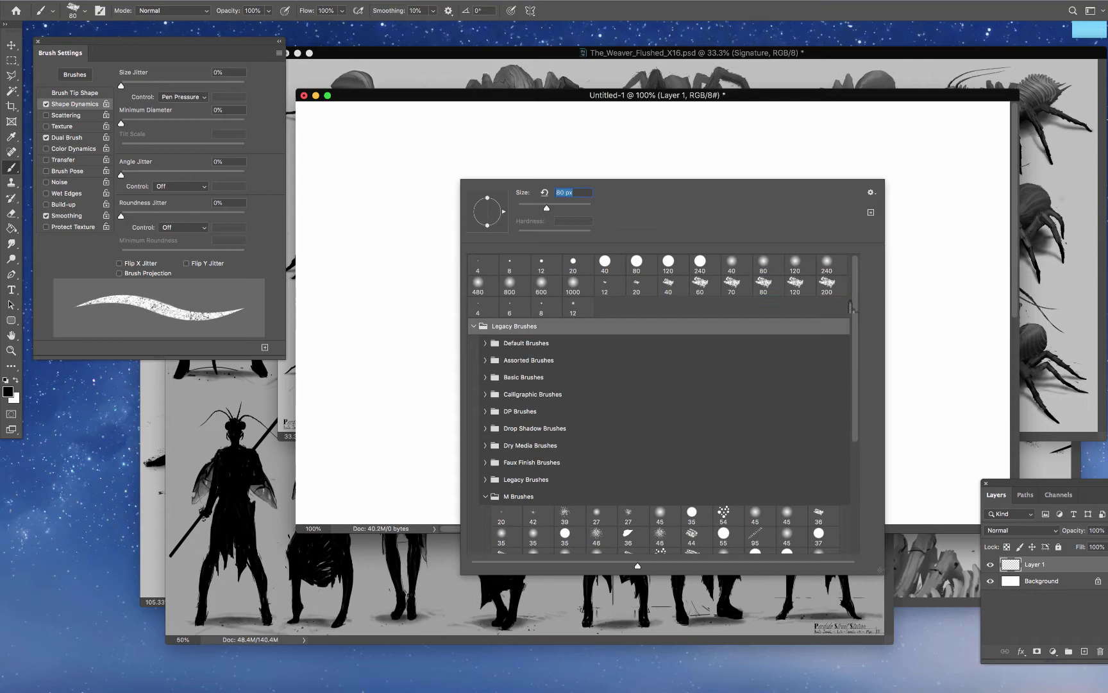
{"action": "scroll", "coordinate": [819, 367], "scroll_direction": "down", "scroll_amount": 5}
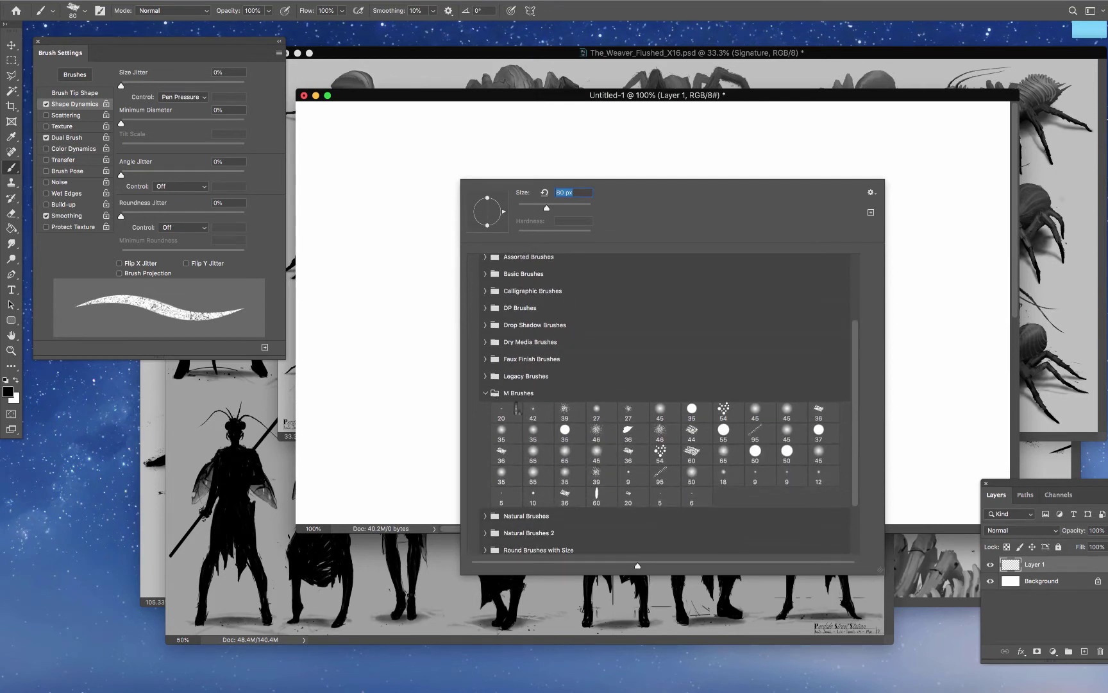
{"action": "left_click", "coordinate": [566, 498]}
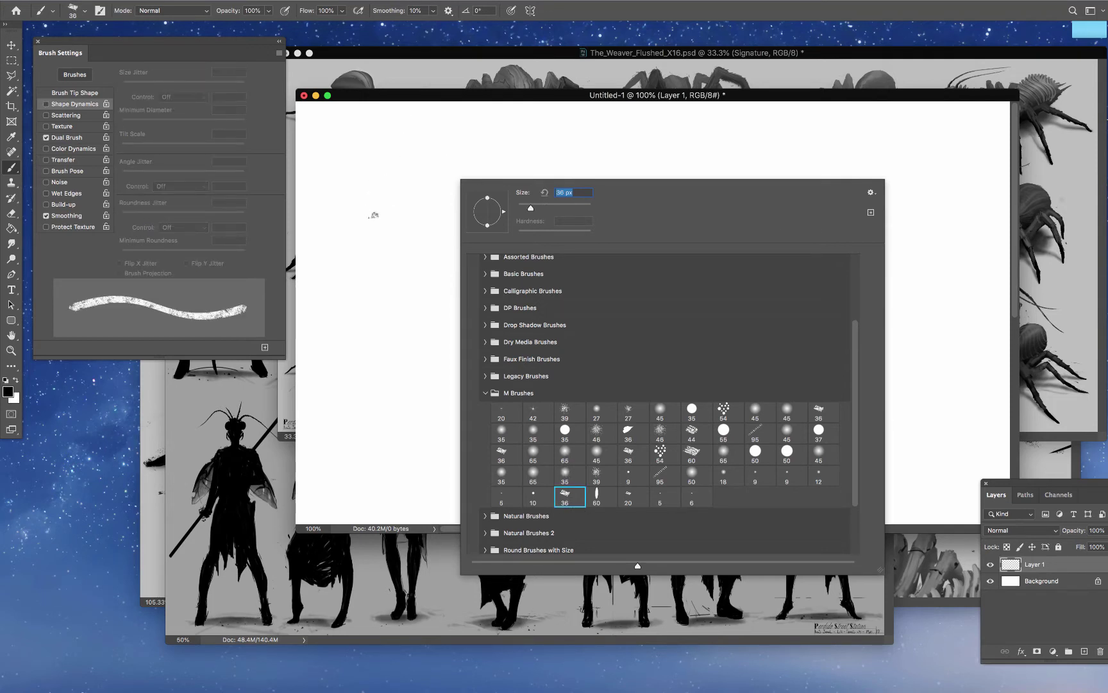
{"action": "left_click", "coordinate": [374, 215]}
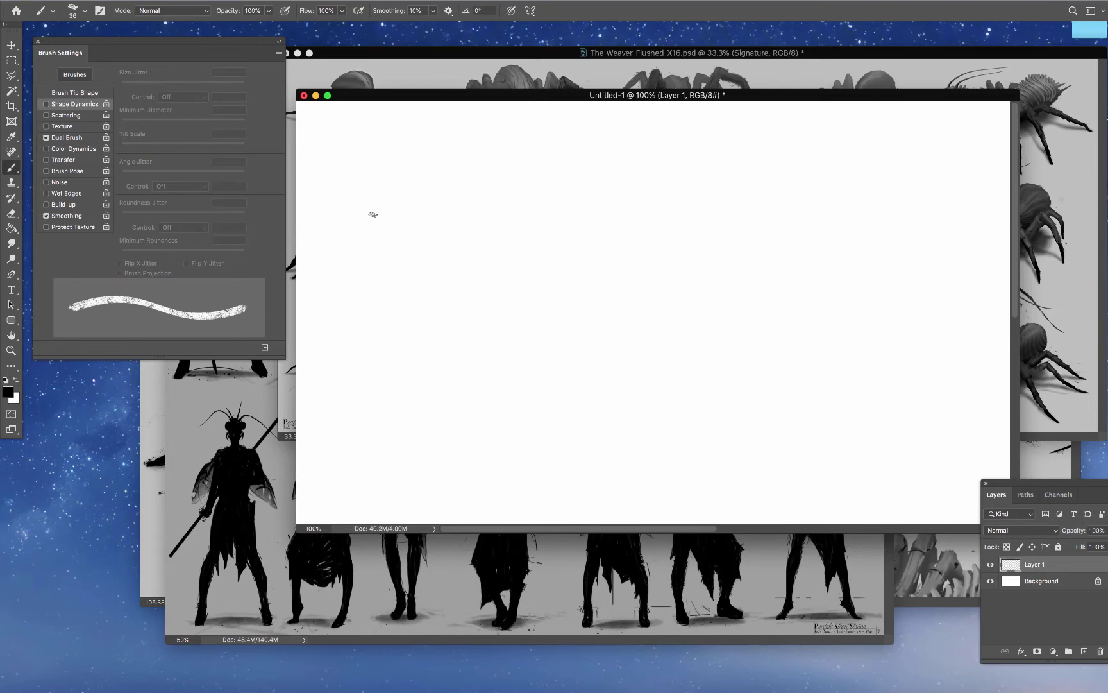
Enable Shape Dynamics with size controlled by Pen Pressure, and paint textured test strokes of varying thickness on the blank canvas.
{"action": "left_click", "coordinate": [299, 1]}
{"action": "mouse_move", "coordinate": [363, 1]}
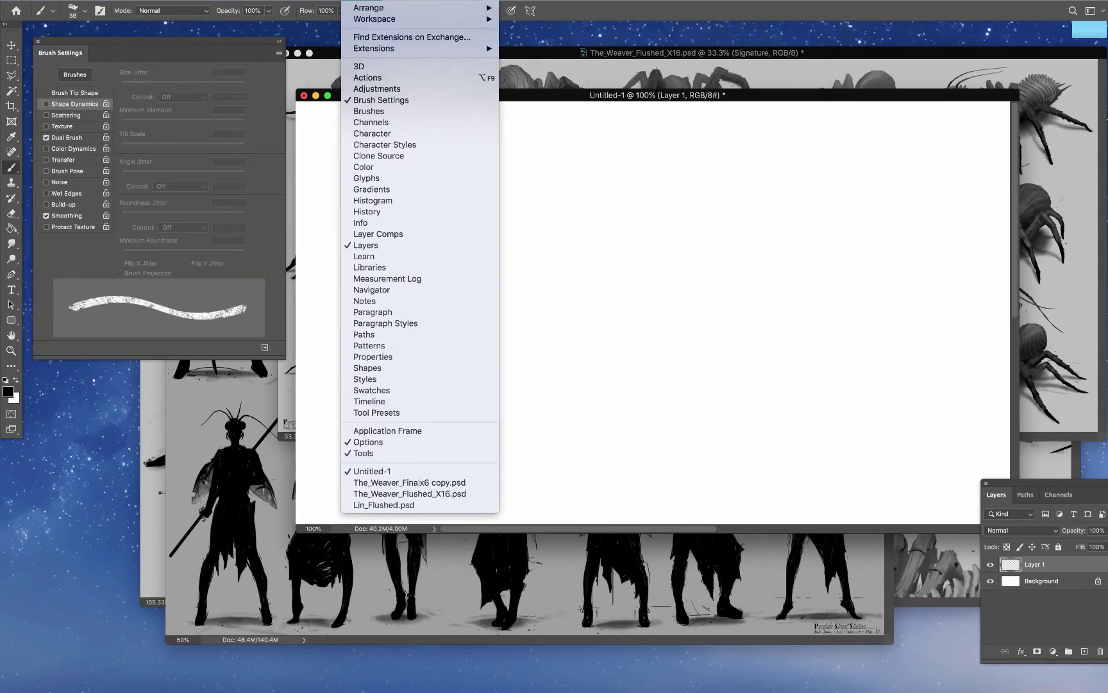
{"action": "left_click", "coordinate": [381, 99]}
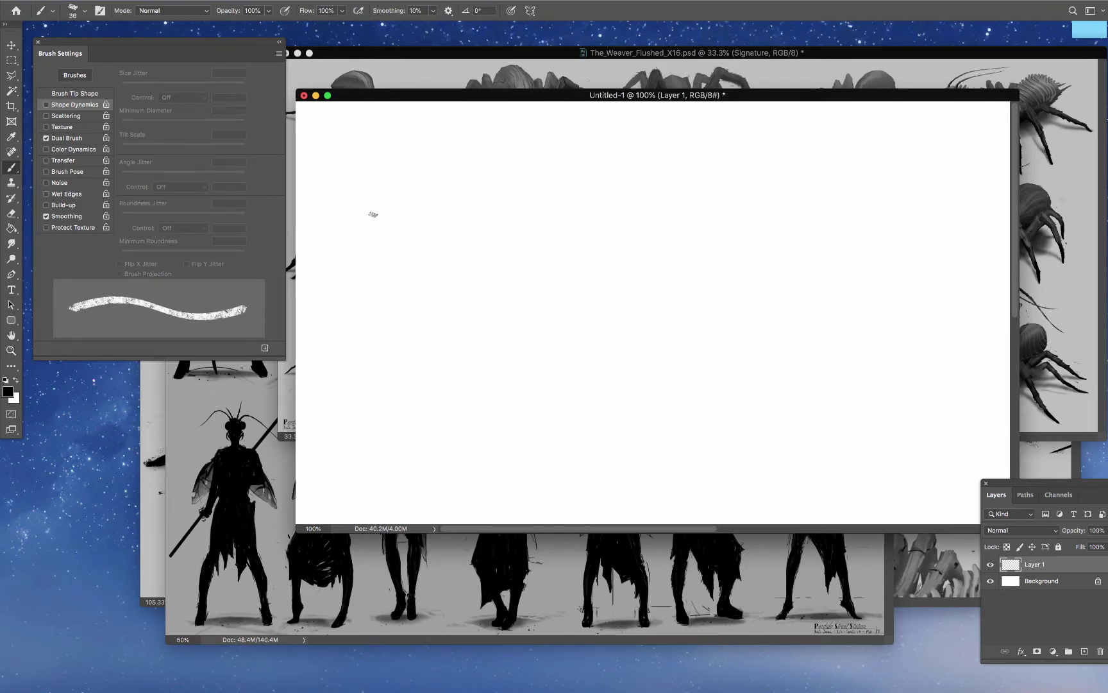
{"action": "left_click", "coordinate": [46, 104]}
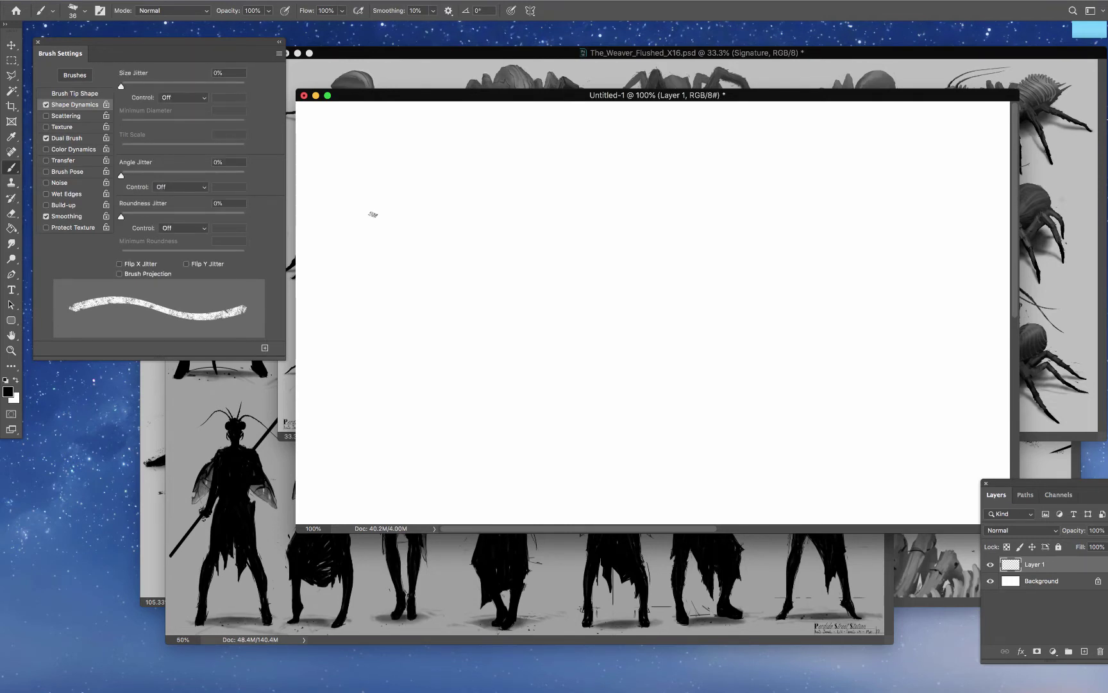
{"action": "left_click", "coordinate": [168, 97]}
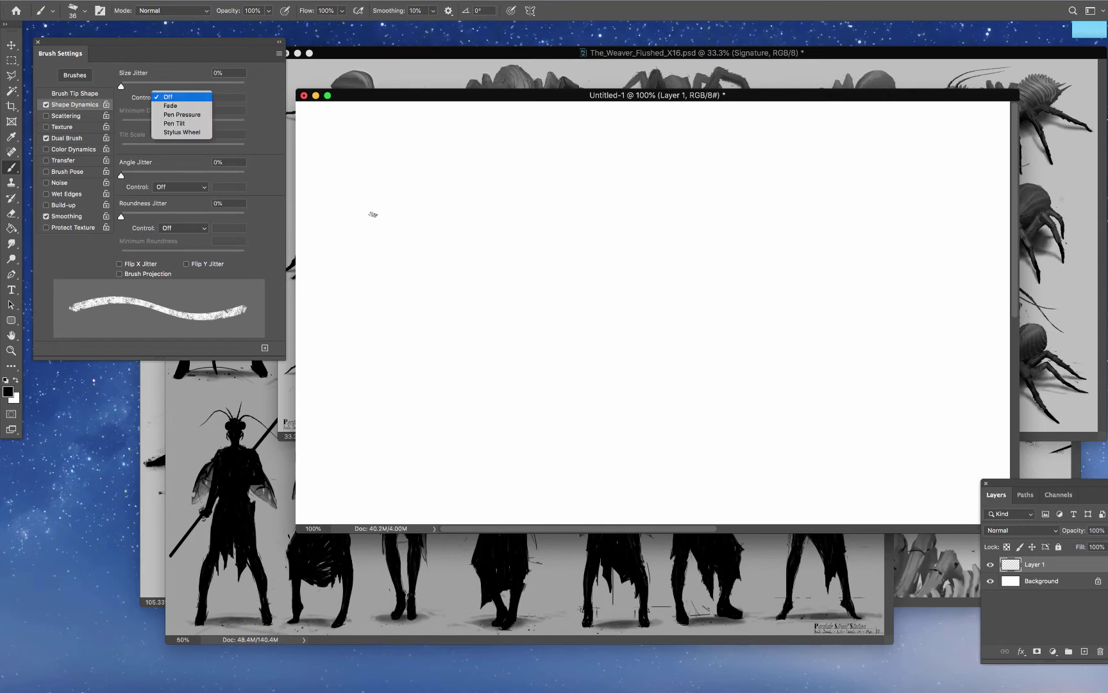
{"action": "left_click", "coordinate": [182, 114]}
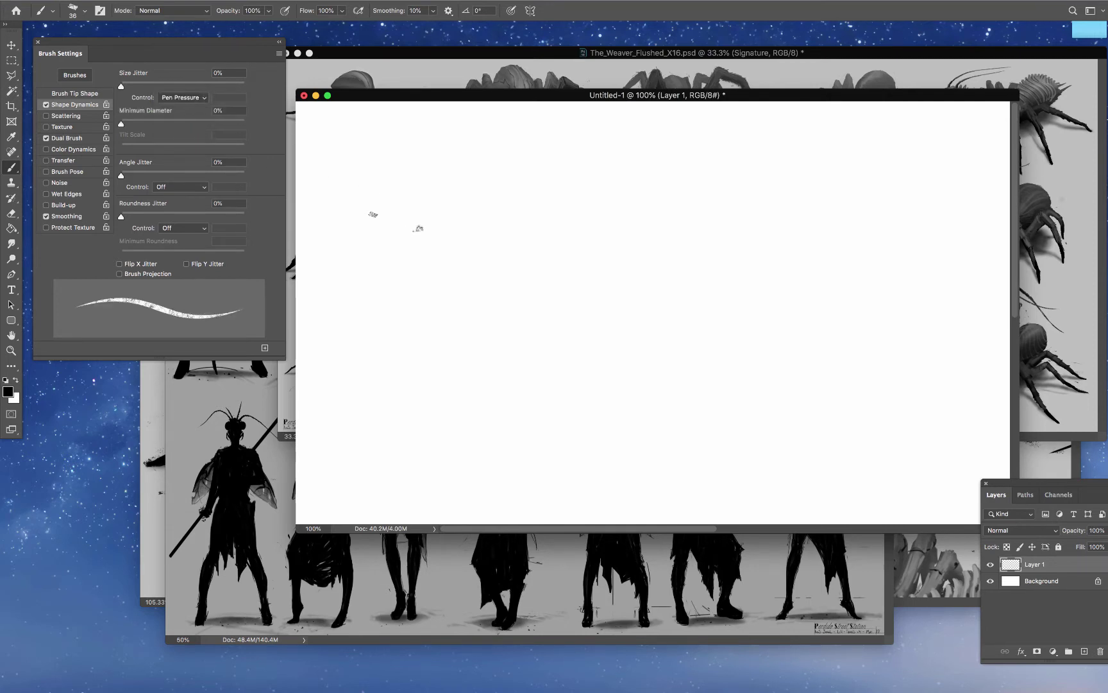
{"action": "mouse_move", "coordinate": [395, 236]}
{"action": "left_mouse_down"}
{"action": "mouse_move", "coordinate": [459, 170]}
{"action": "mouse_move", "coordinate": [402, 224]}
{"action": "mouse_move", "coordinate": [413, 389]}
{"action": "mouse_move", "coordinate": [460, 360]}
{"action": "mouse_move", "coordinate": [508, 224]}
{"action": "mouse_move", "coordinate": [498, 186]}
{"action": "mouse_move", "coordinate": [508, 154]}
{"action": "mouse_move", "coordinate": [495, 225]}
{"action": "mouse_move", "coordinate": [430, 272]}
{"action": "left_mouse_up"}
{"action": "mouse_move", "coordinate": [533, 311]}
{"action": "left_mouse_down"}
{"action": "mouse_move", "coordinate": [534, 252]}
{"action": "mouse_move", "coordinate": [528, 263]}
{"action": "left_mouse_up"}
Widen the brush preset picker, choose the 12 px hard round brush and draw a thin looping test line beside the textured strokes.
{"action": "right_click", "coordinate": [531, 205]}
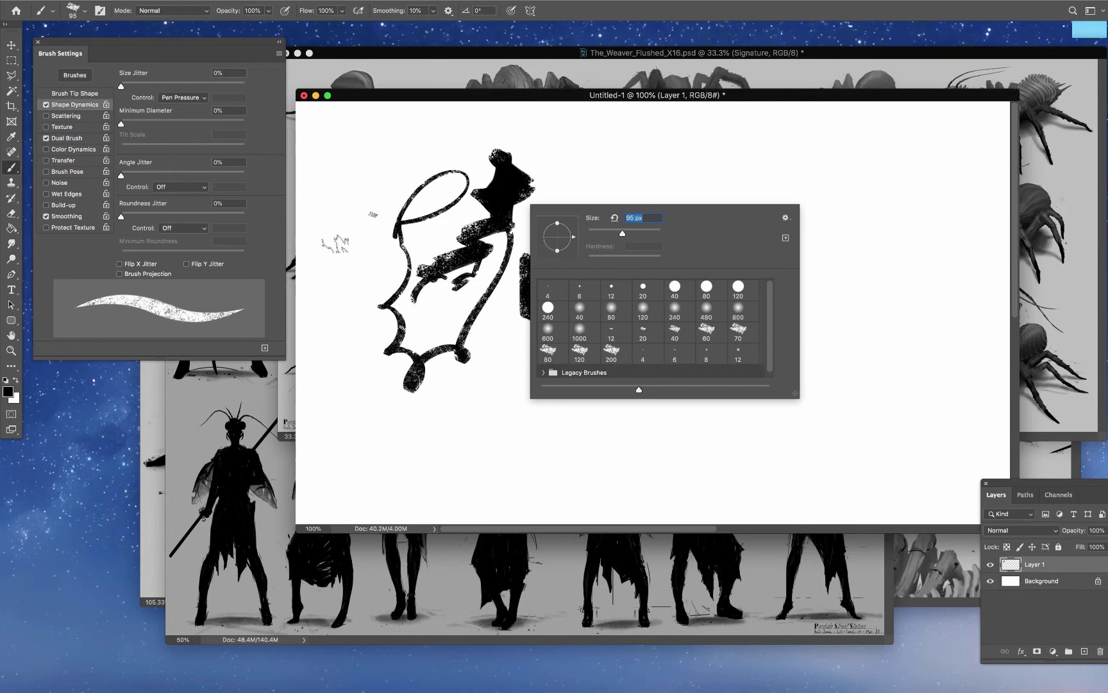
{"action": "left_click_drag", "start_coordinate": [796, 393], "coordinate": [830, 393]}
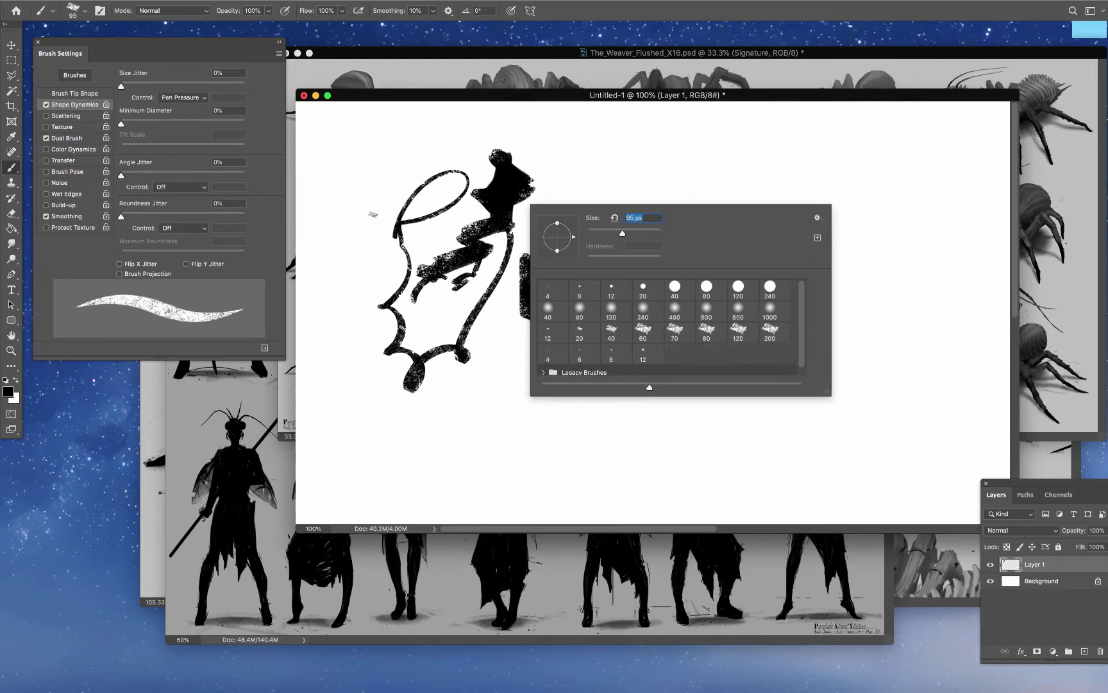
{"action": "left_click", "coordinate": [649, 295]}
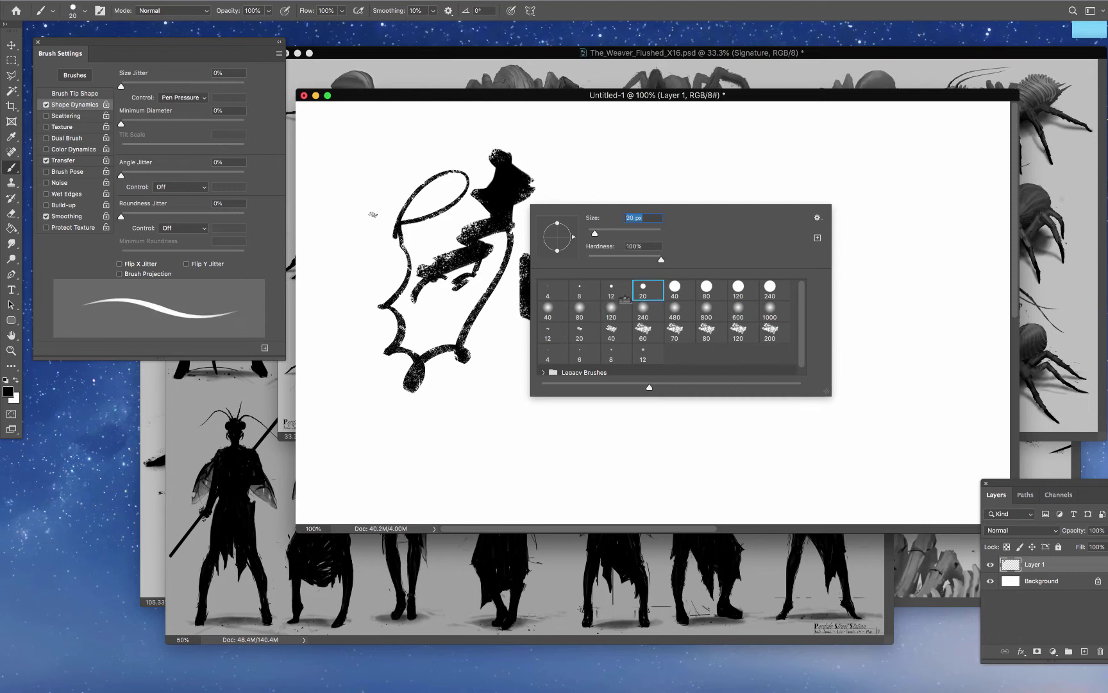
{"action": "left_click", "coordinate": [609, 295]}
{"action": "mouse_move", "coordinate": [574, 152]}
{"action": "left_mouse_down"}
{"action": "mouse_move", "coordinate": [627, 166]}
{"action": "mouse_move", "coordinate": [652, 218]}
{"action": "mouse_move", "coordinate": [558, 244]}
{"action": "left_mouse_up"}
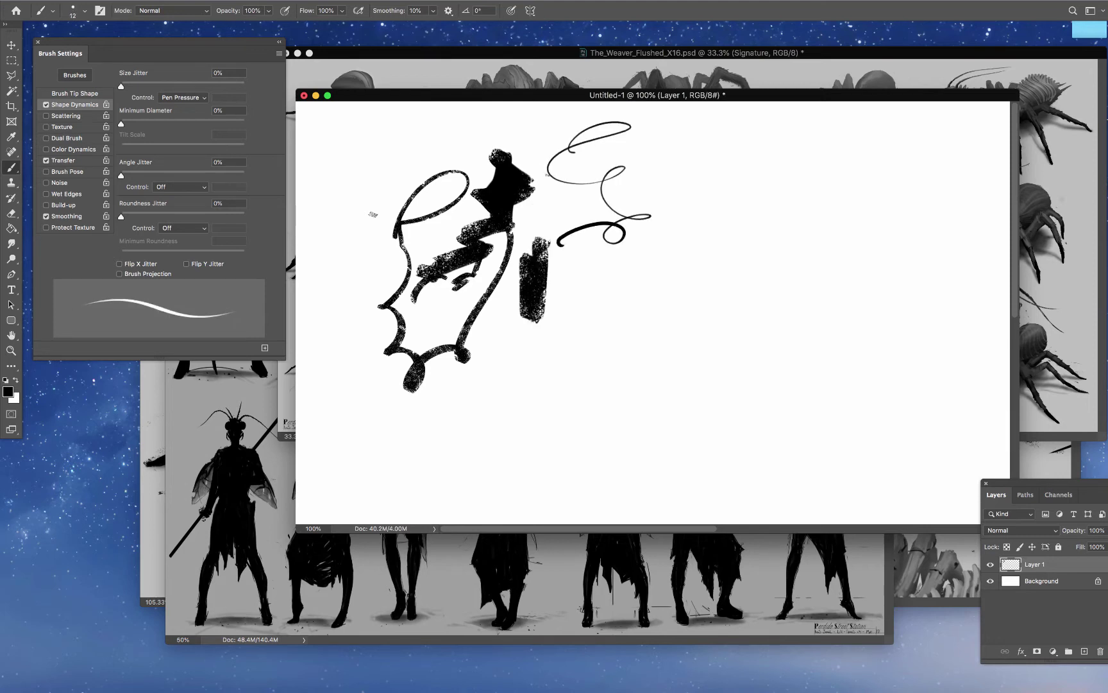
Choose the 480 px soft round brush and paint a broad, blurry black stroke across the upper canvas.
{"action": "right_click", "coordinate": [549, 197]}
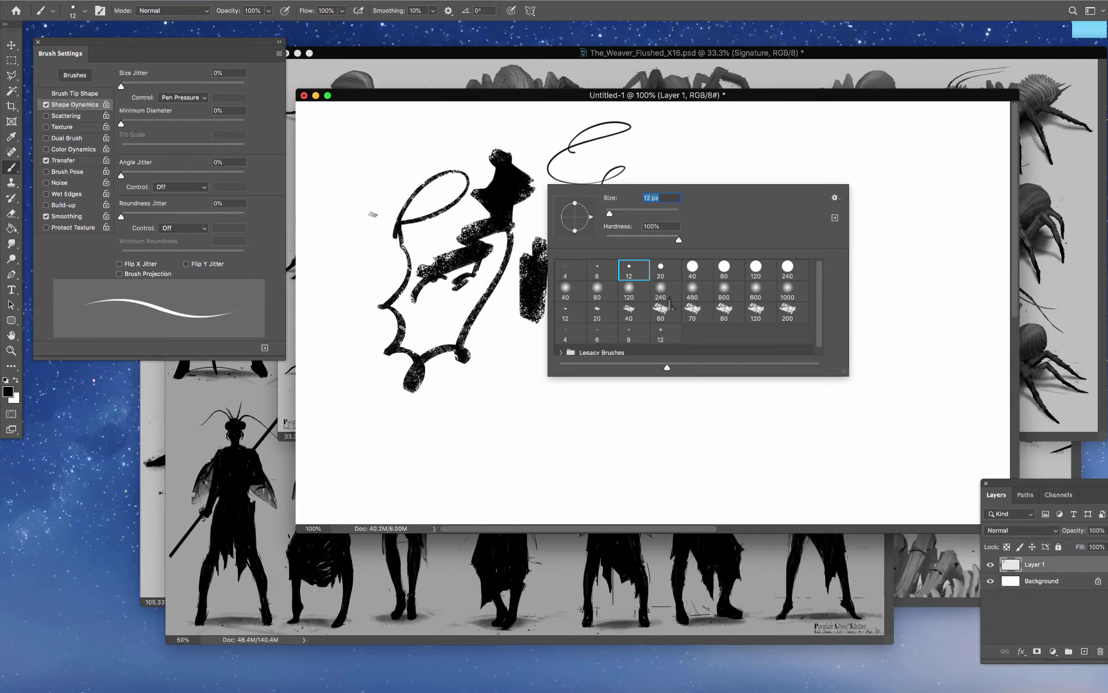
{"action": "left_click", "coordinate": [660, 269]}
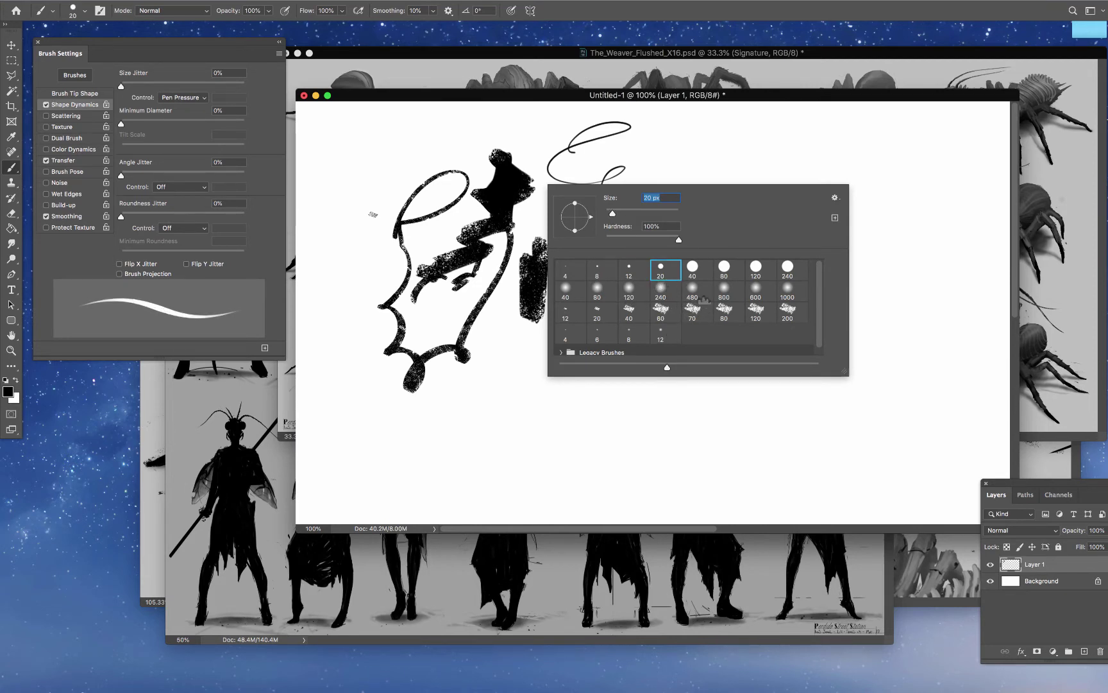
{"action": "left_click", "coordinate": [693, 292]}
{"action": "mouse_move", "coordinate": [744, 138]}
{"action": "left_mouse_down"}
{"action": "mouse_move", "coordinate": [866, 168]}
{"action": "mouse_move", "coordinate": [747, 242]}
{"action": "mouse_move", "coordinate": [755, 260]}
{"action": "left_mouse_up"}
Choose the 80 px textured brush and paint short test strokes beside and below the existing textured marks.
{"action": "right_click", "coordinate": [597, 229]}
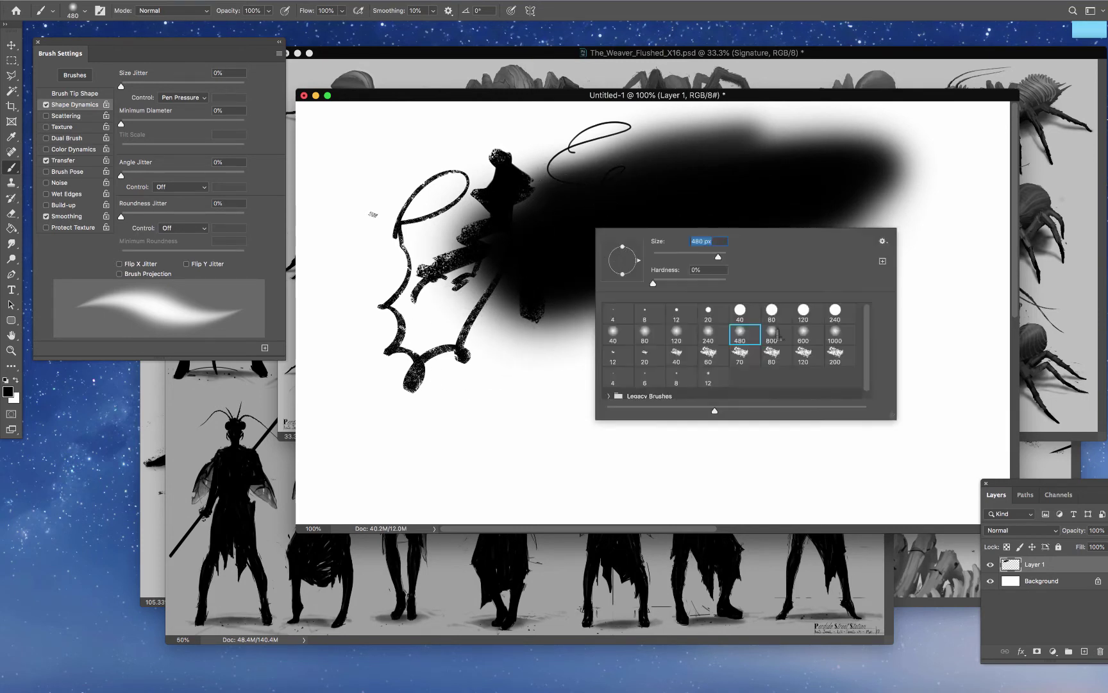
{"action": "left_click", "coordinate": [776, 357]}
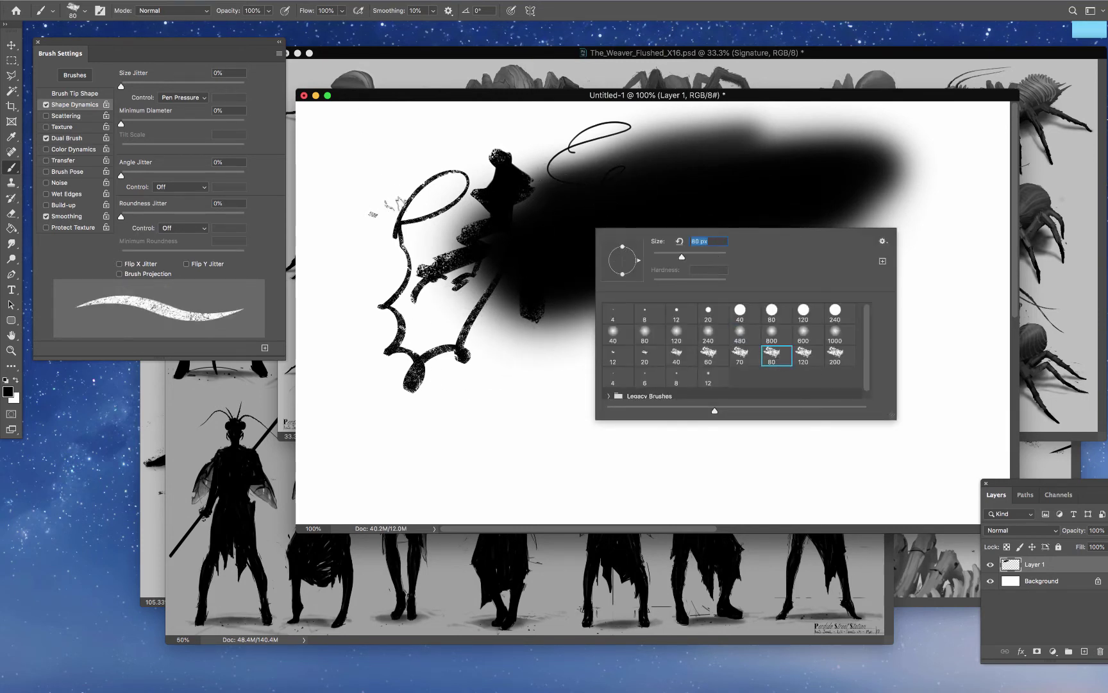
{"action": "key", "text": "Return"}
{"action": "left_click_drag", "start_coordinate": [385, 186], "coordinate": [390, 254]}
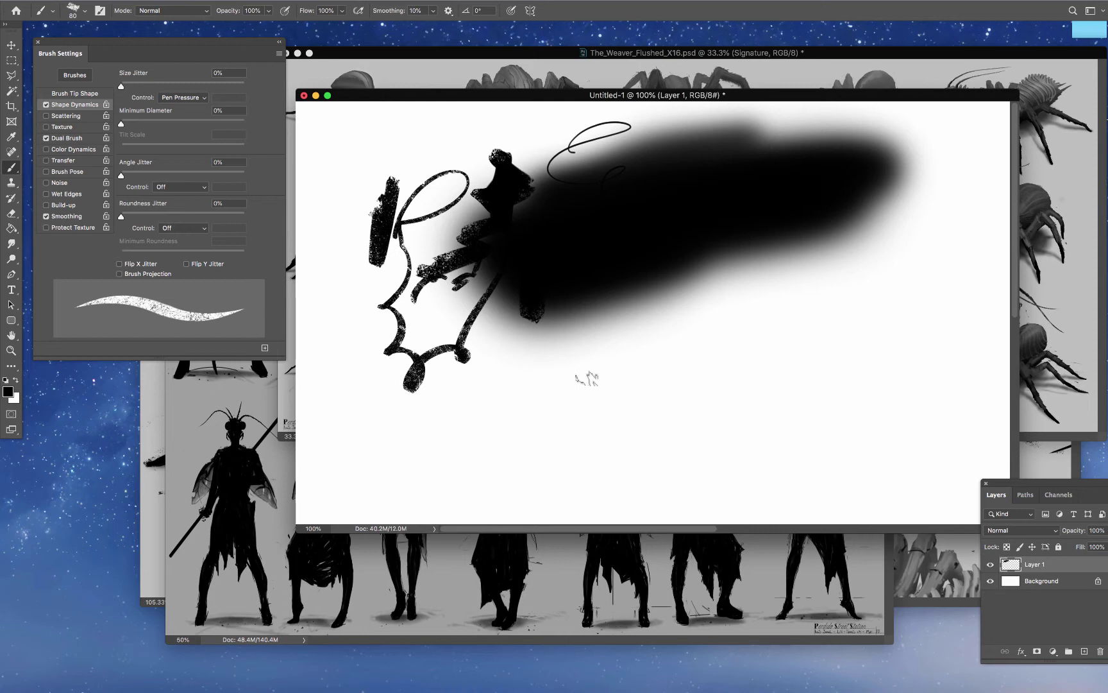
{"action": "left_click_drag", "start_coordinate": [491, 355], "coordinate": [473, 405]}
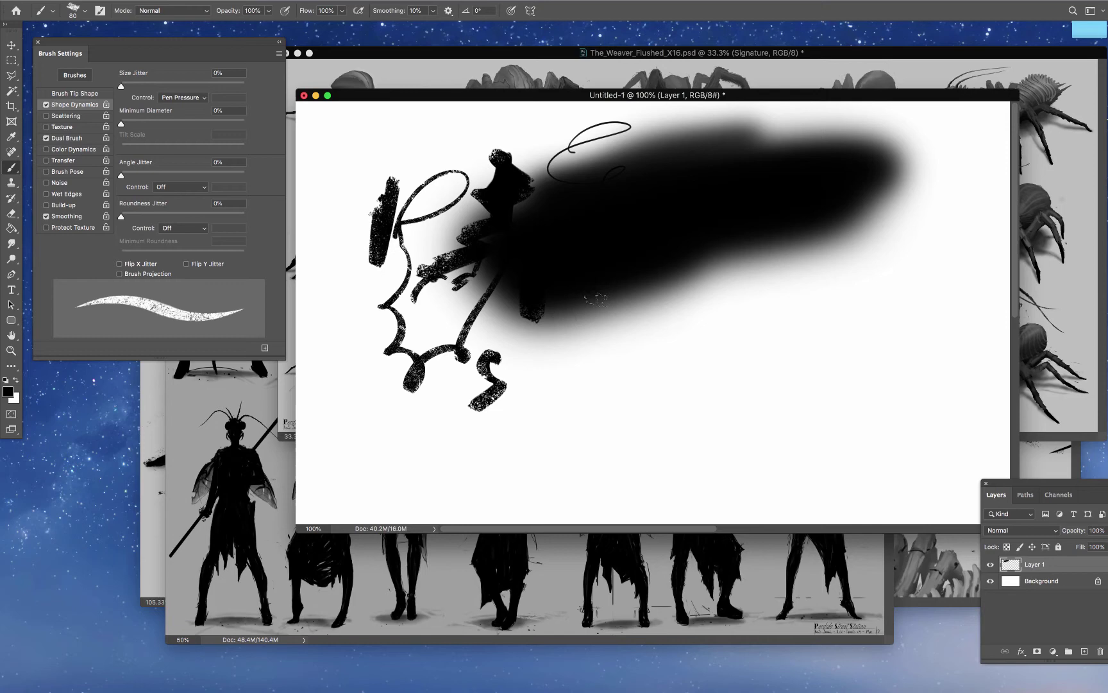
{"action": "mouse_move", "coordinate": [515, 393]}
{"action": "left_mouse_down"}
{"action": "mouse_move", "coordinate": [508, 454]}
{"action": "mouse_move", "coordinate": [544, 404]}
{"action": "left_mouse_up"}
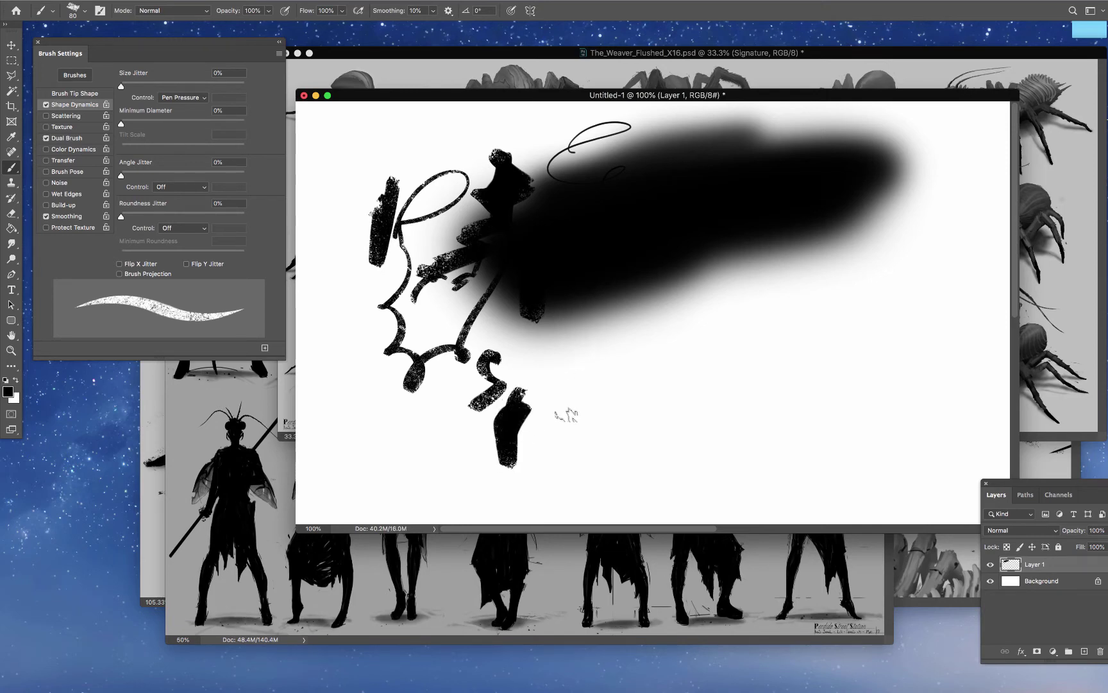
Switch to the The_Weaver_Flushed_X16.psd document and look over its rendered spider thumbnails up close.
{"action": "key", "text": "ctrl+Up"}
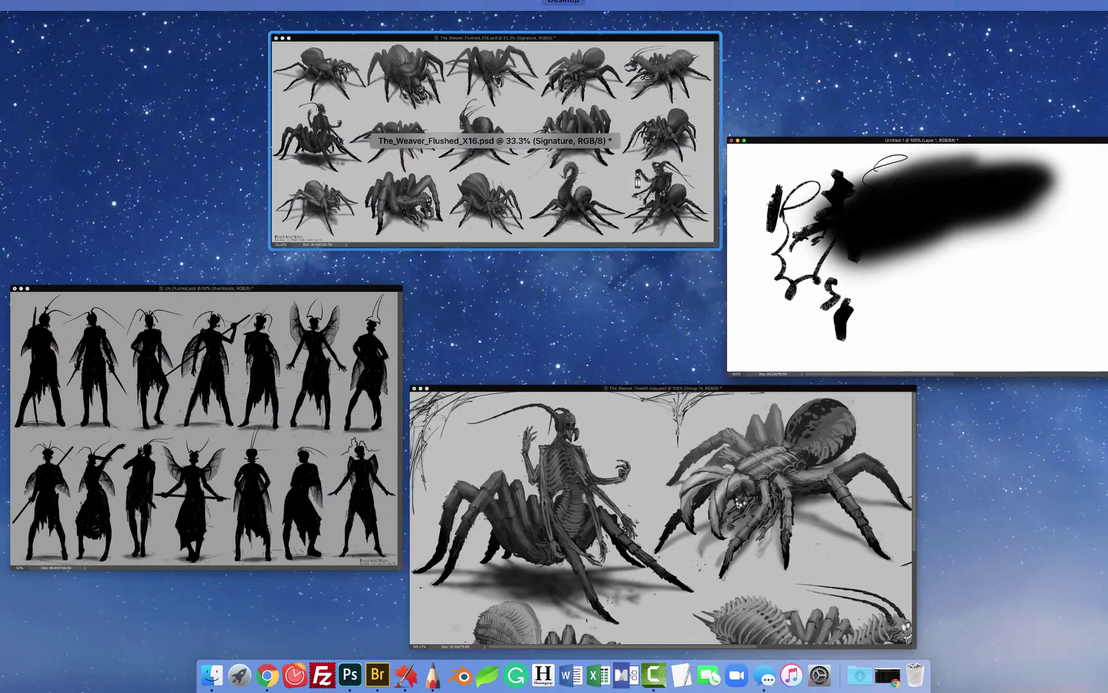
{"action": "left_click", "coordinate": [494, 141]}
{"action": "left_click_drag", "start_coordinate": [625, 262], "coordinate": [668, 263]}
{"action": "mouse_move", "coordinate": [559, 260]}
{"action": "left_mouse_down"}
{"action": "mouse_move", "coordinate": [757, 164]}
{"action": "mouse_move", "coordinate": [699, 283]}
{"action": "mouse_move", "coordinate": [588, 342]}
{"action": "left_mouse_up"}
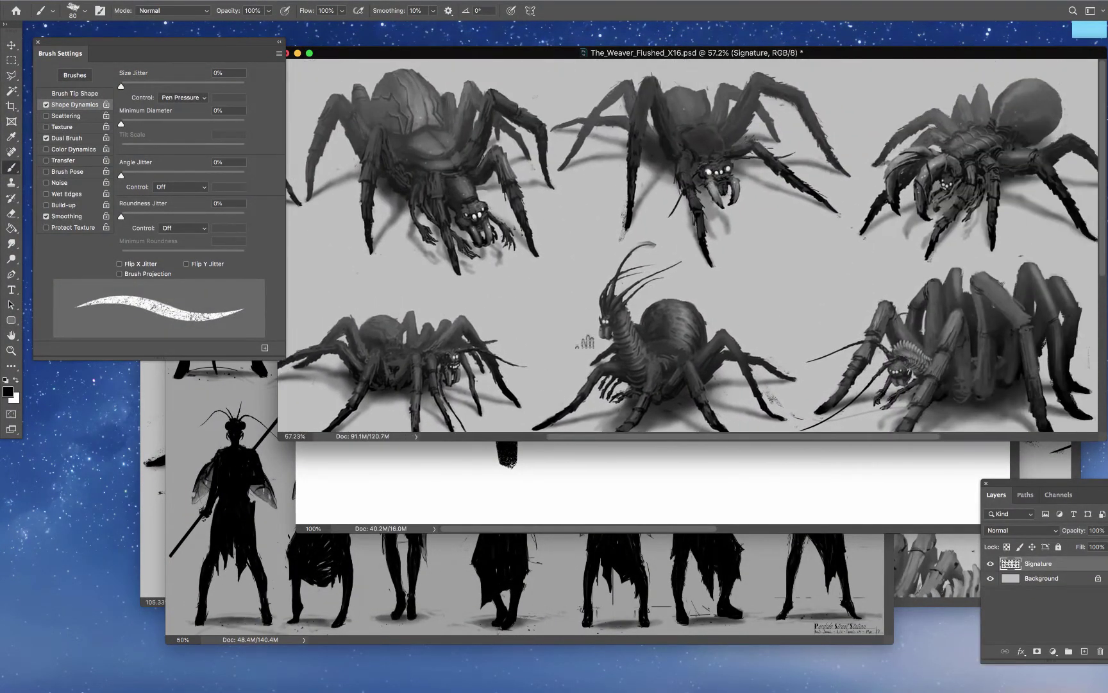
{"action": "scroll", "coordinate": [585, 344], "scroll_direction": "right", "scroll_amount": 10}
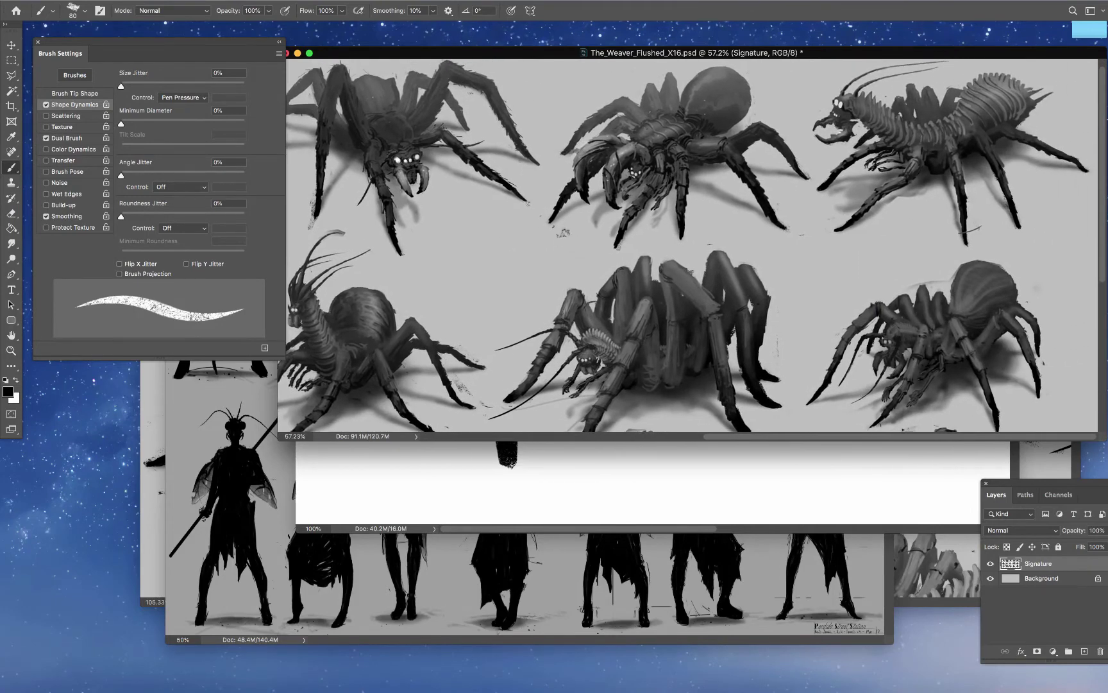
Turn the spiders on the Signature layer into black silhouettes using Levels with the black input level at 253.
{"action": "key", "text": "super+l"}
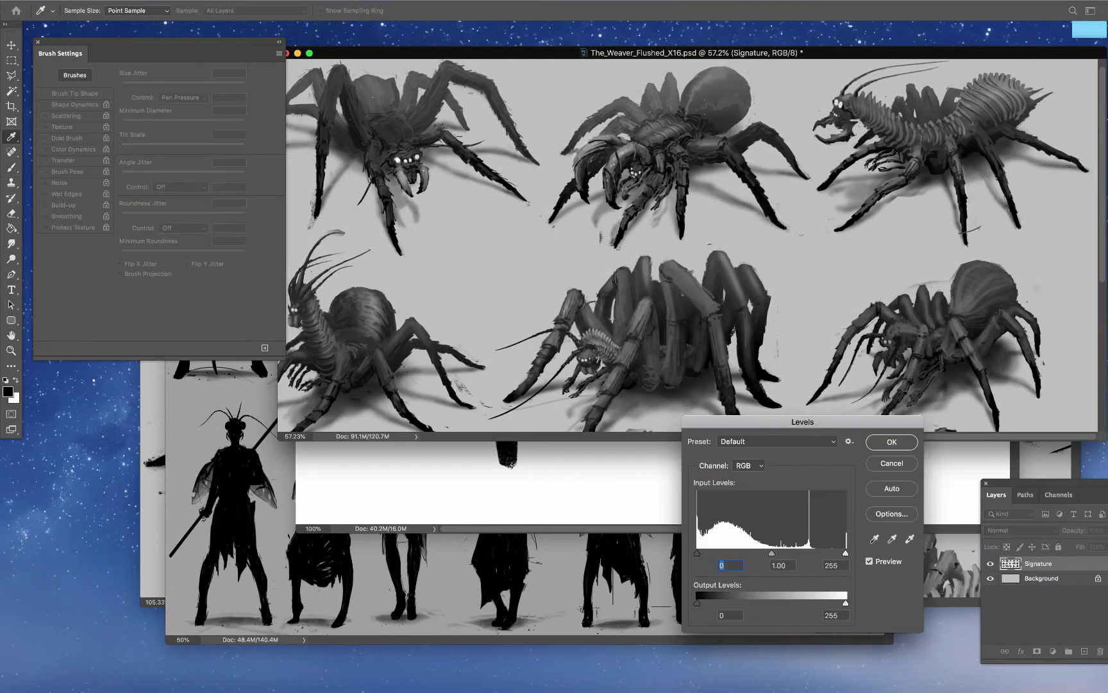
{"action": "left_click_drag", "start_coordinate": [698, 553], "coordinate": [845, 552]}
{"action": "left_click", "coordinate": [891, 442]}
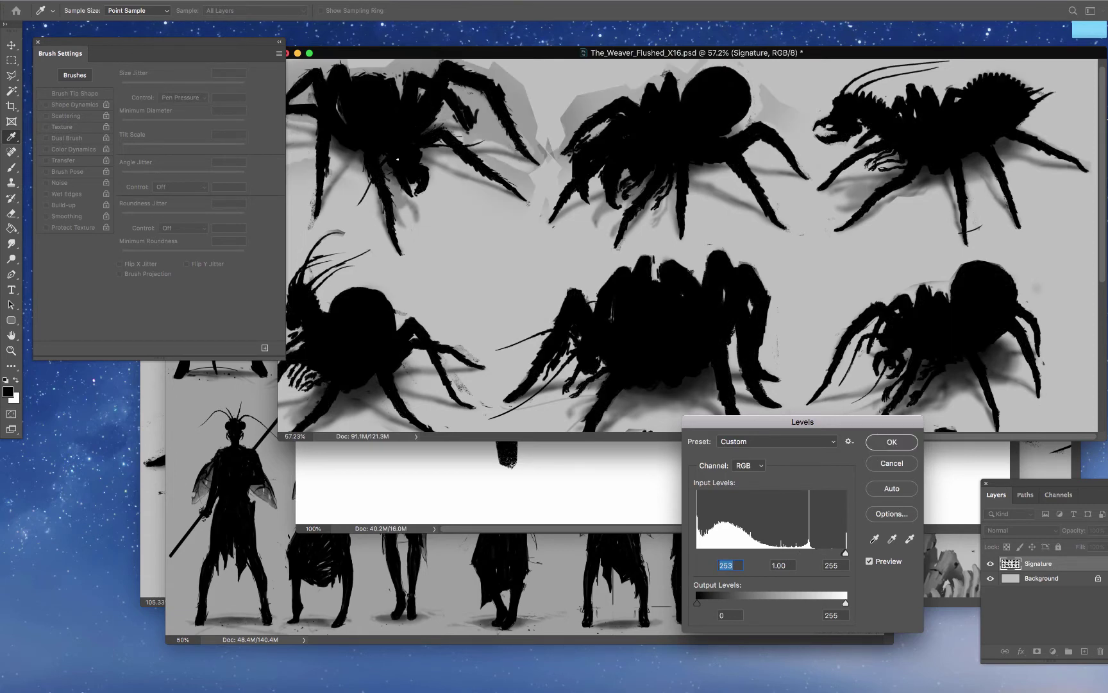
Examine the spider silhouettes across the sheet, comparing their body shapes, legs and poses.
{"action": "left_click_drag", "start_coordinate": [527, 350], "coordinate": [629, 250]}
{"action": "scroll", "coordinate": [627, 250], "scroll_direction": "left", "scroll_amount": 5}
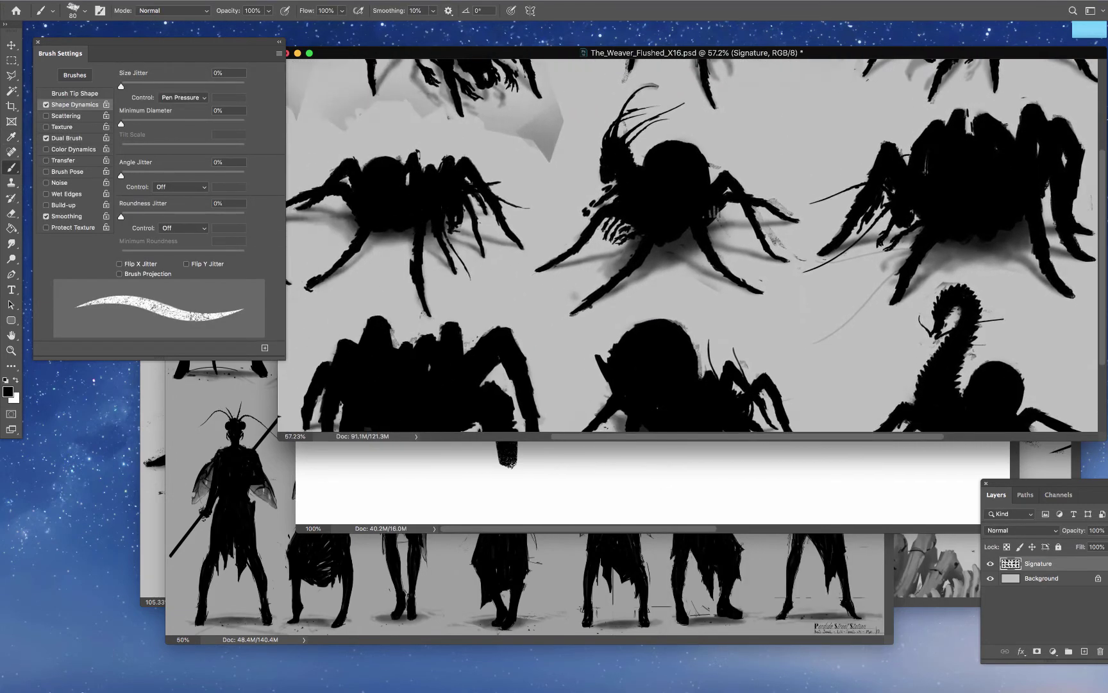
{"action": "scroll", "coordinate": [626, 250], "scroll_direction": "down", "scroll_amount": 3}
{"action": "scroll", "coordinate": [583, 275], "scroll_direction": "left", "scroll_amount": 2}
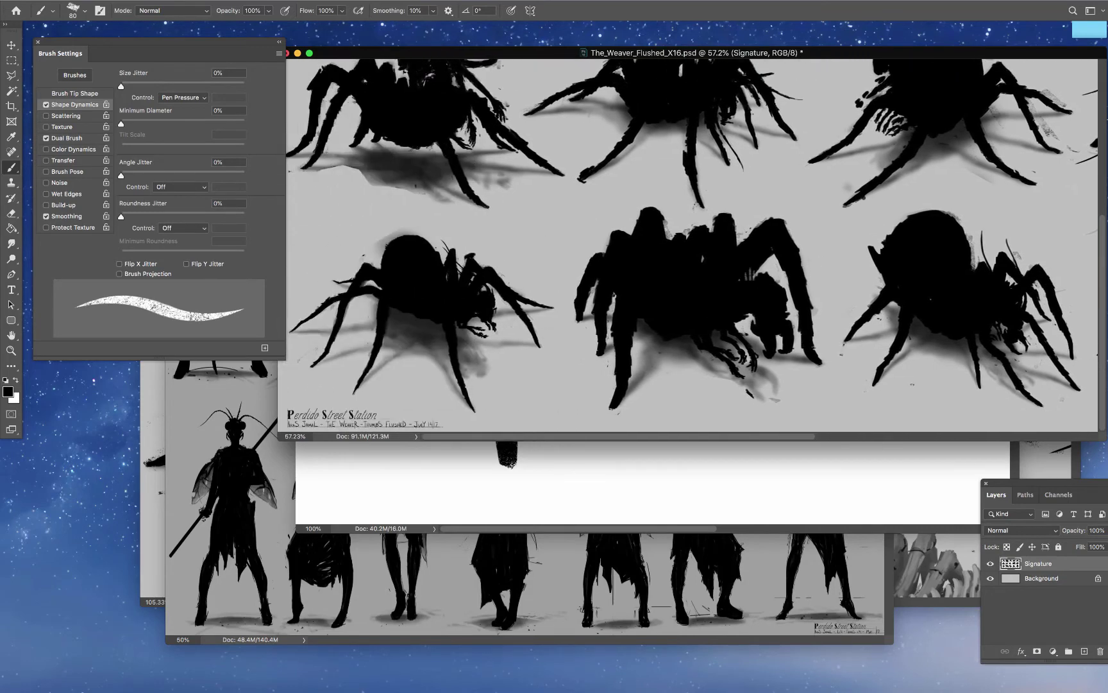
{"action": "scroll", "coordinate": [712, 278], "scroll_direction": "up", "scroll_amount": 3}
{"action": "scroll", "coordinate": [751, 306], "scroll_direction": "down", "scroll_amount": 2}
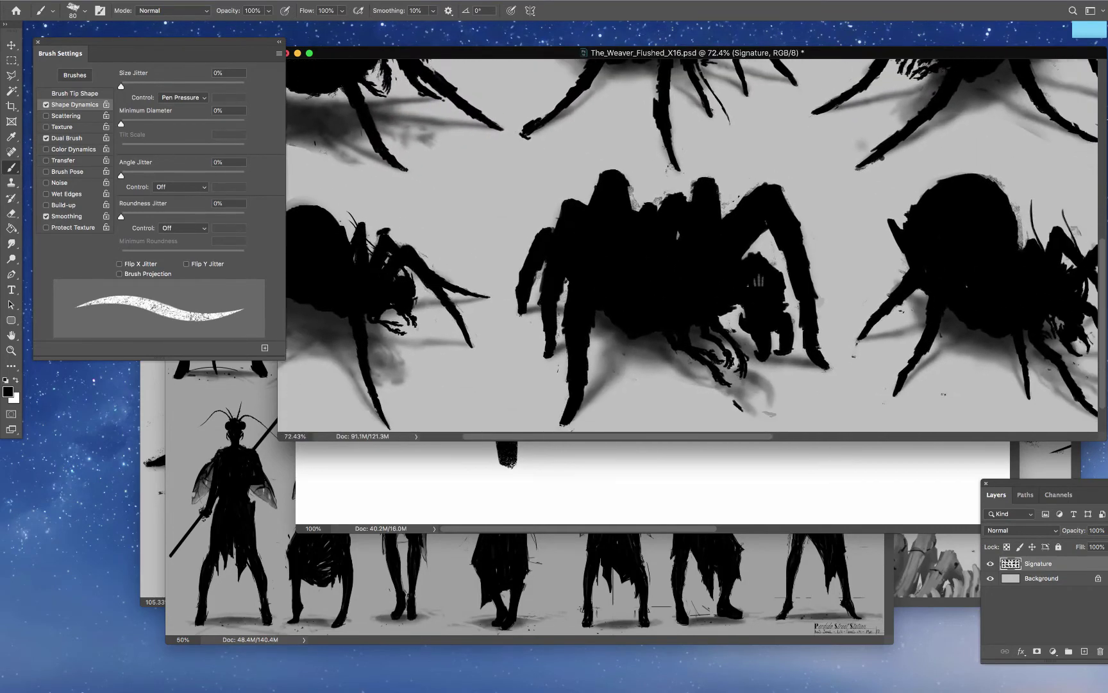
{"action": "scroll", "coordinate": [770, 289], "scroll_direction": "right", "scroll_amount": 6}
{"action": "scroll", "coordinate": [800, 268], "scroll_direction": "right", "scroll_amount": 1}
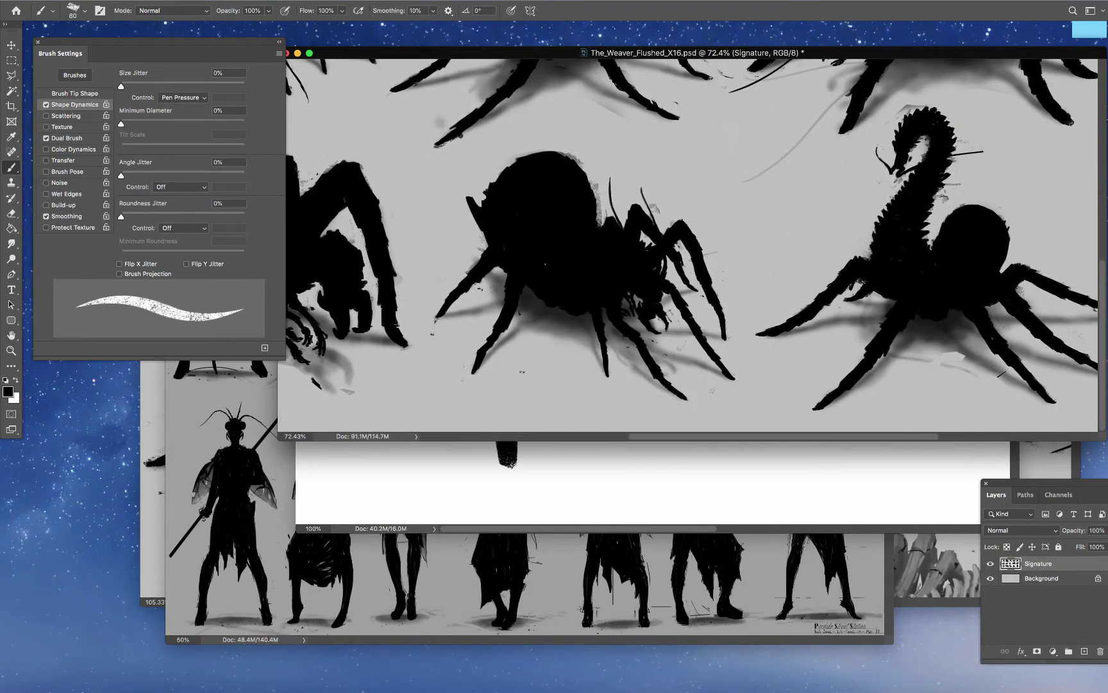
{"action": "left_click_drag", "start_coordinate": [789, 272], "coordinate": [366, 389]}
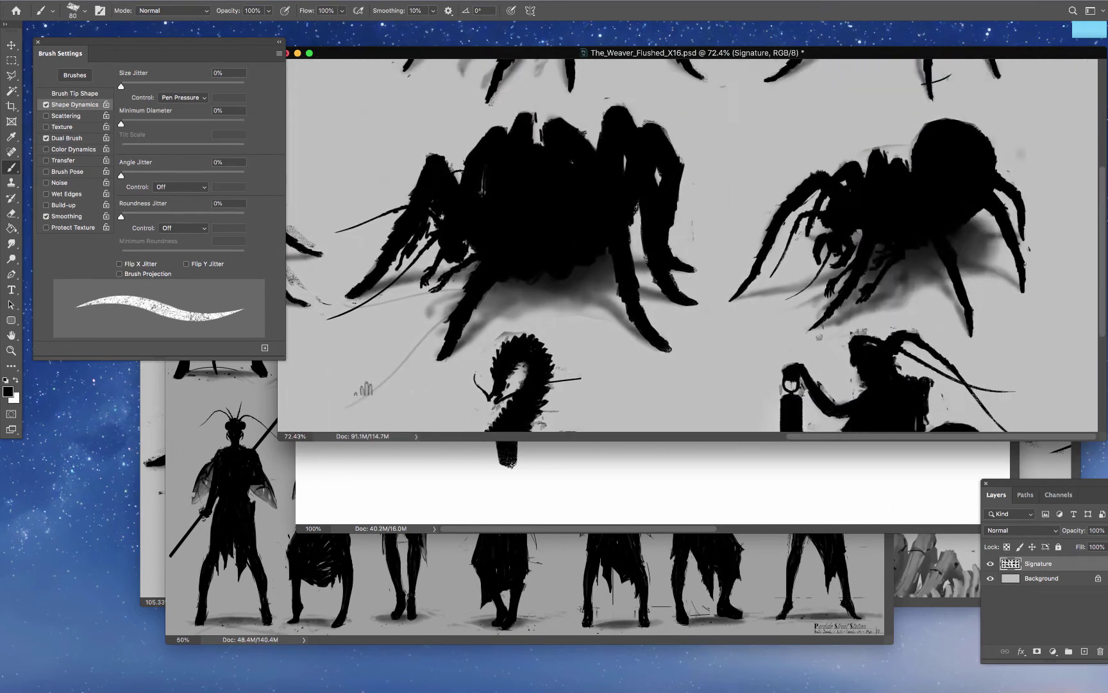
Switch to the Lin_Flushed.psd document and examine the standing figure silhouettes in both rows up close.
{"action": "left_click", "coordinate": [244, 481]}
{"action": "scroll", "coordinate": [555, 314], "scroll_direction": "up", "scroll_amount": 5}
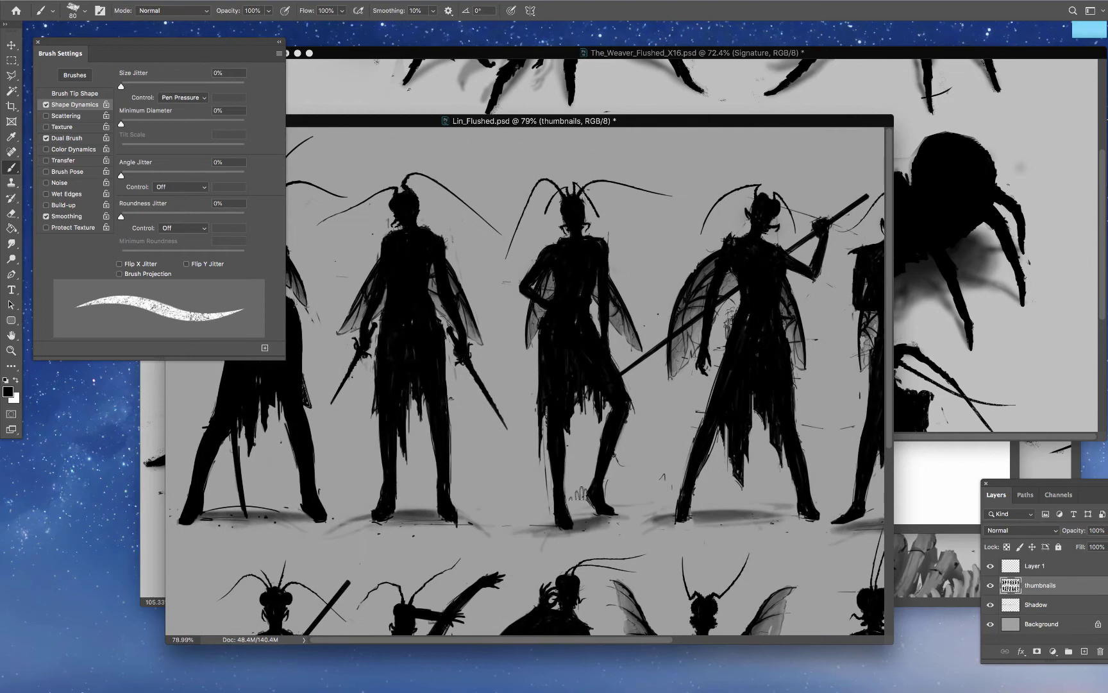
{"action": "scroll", "coordinate": [526, 381], "scroll_direction": "down", "scroll_amount": 5}
{"action": "left_click_drag", "start_coordinate": [725, 448], "coordinate": [315, 448]}
{"action": "left_click_drag", "start_coordinate": [619, 457], "coordinate": [645, 470]}
{"action": "scroll", "coordinate": [526, 381], "scroll_direction": "down", "scroll_amount": 3}
{"action": "scroll", "coordinate": [526, 381], "scroll_direction": "right", "scroll_amount": 2}
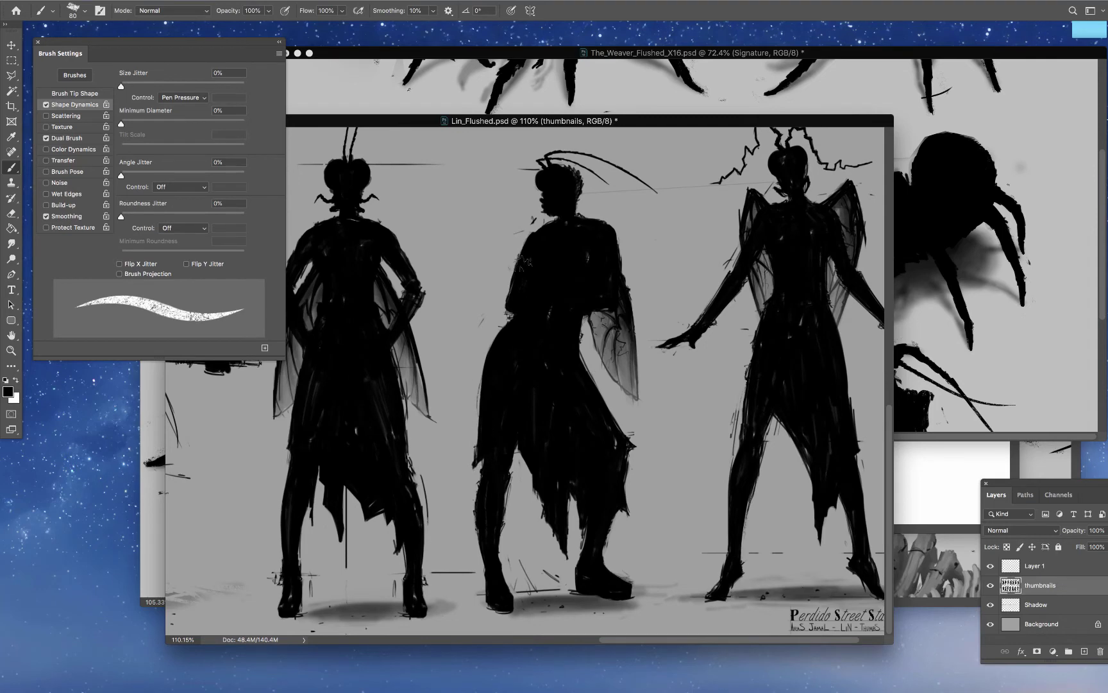
Compare the poses, wings, antennae and weapons of the black figure silhouettes from one end of the sheet to the other.
{"action": "scroll", "coordinate": [650, 199], "scroll_direction": "right", "scroll_amount": 2}
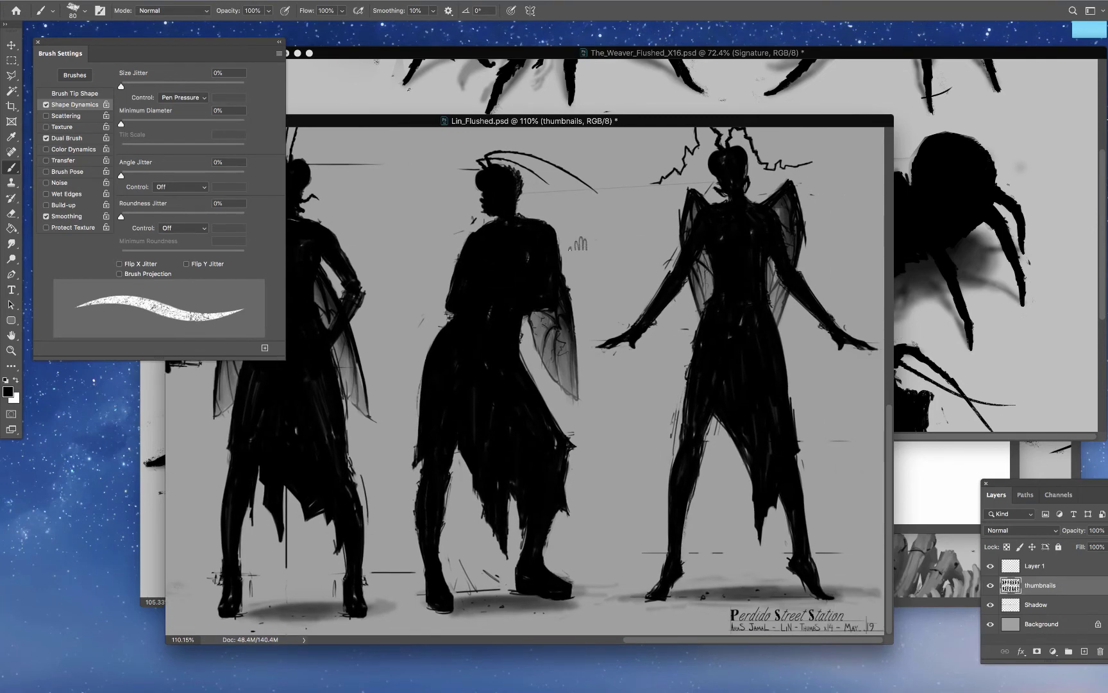
{"action": "scroll", "coordinate": [577, 244], "scroll_direction": "down", "scroll_amount": 10}
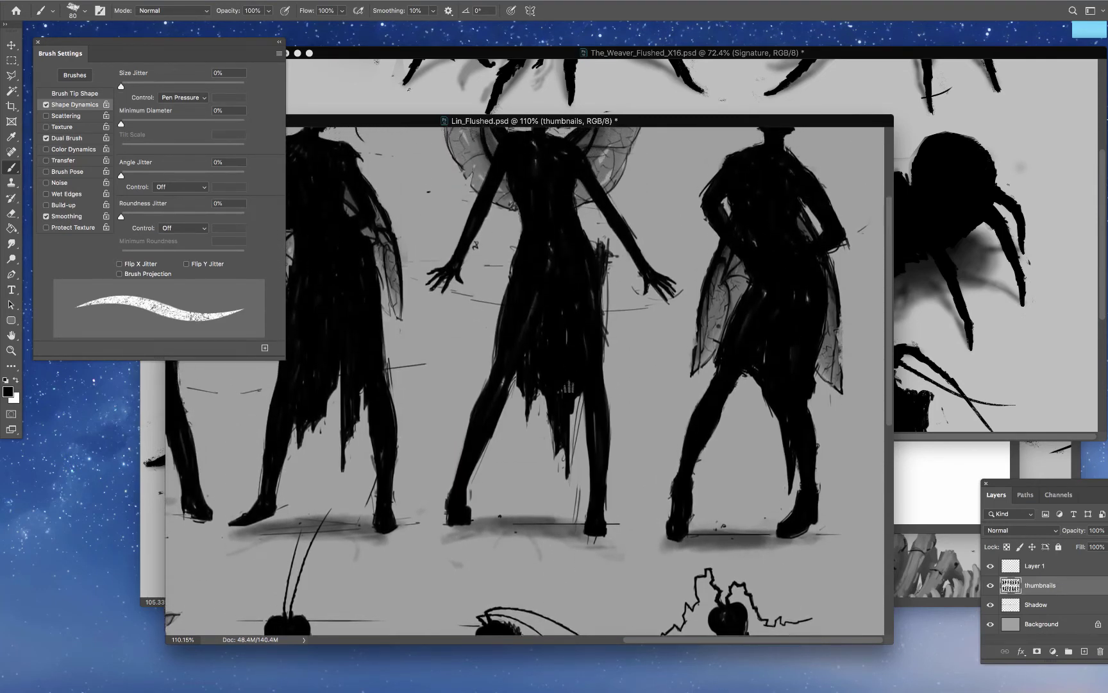
{"action": "scroll", "coordinate": [569, 386], "scroll_direction": "up", "scroll_amount": 4}
{"action": "scroll", "coordinate": [542, 474], "scroll_direction": "left", "scroll_amount": 6}
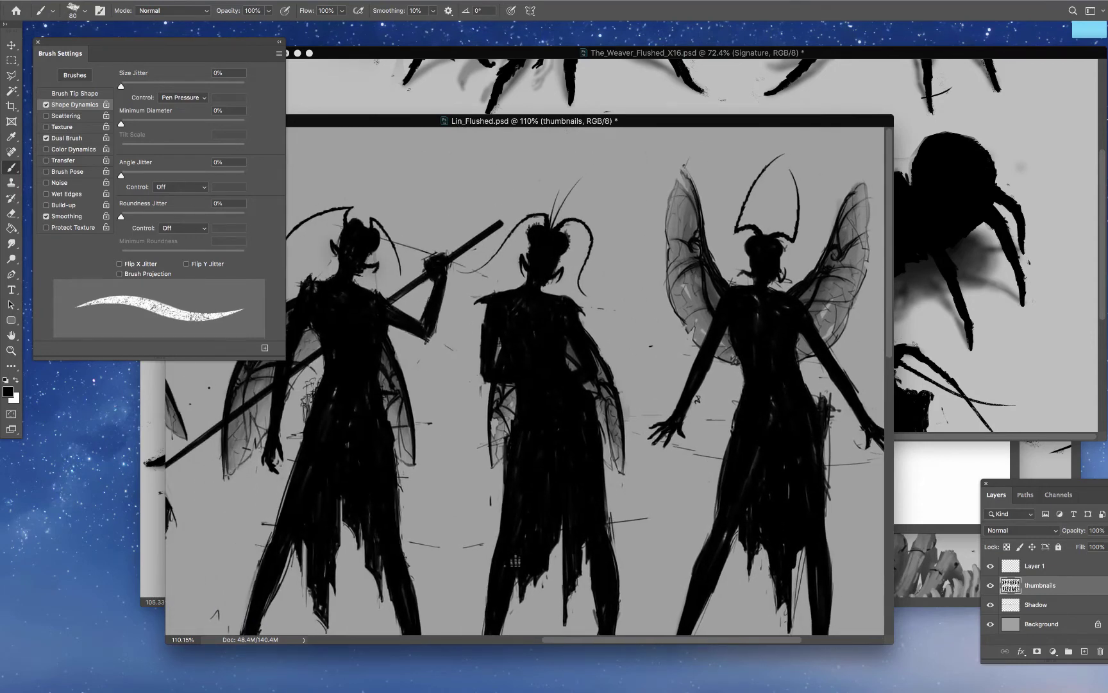
{"action": "scroll", "coordinate": [513, 562], "scroll_direction": "left", "scroll_amount": 10}
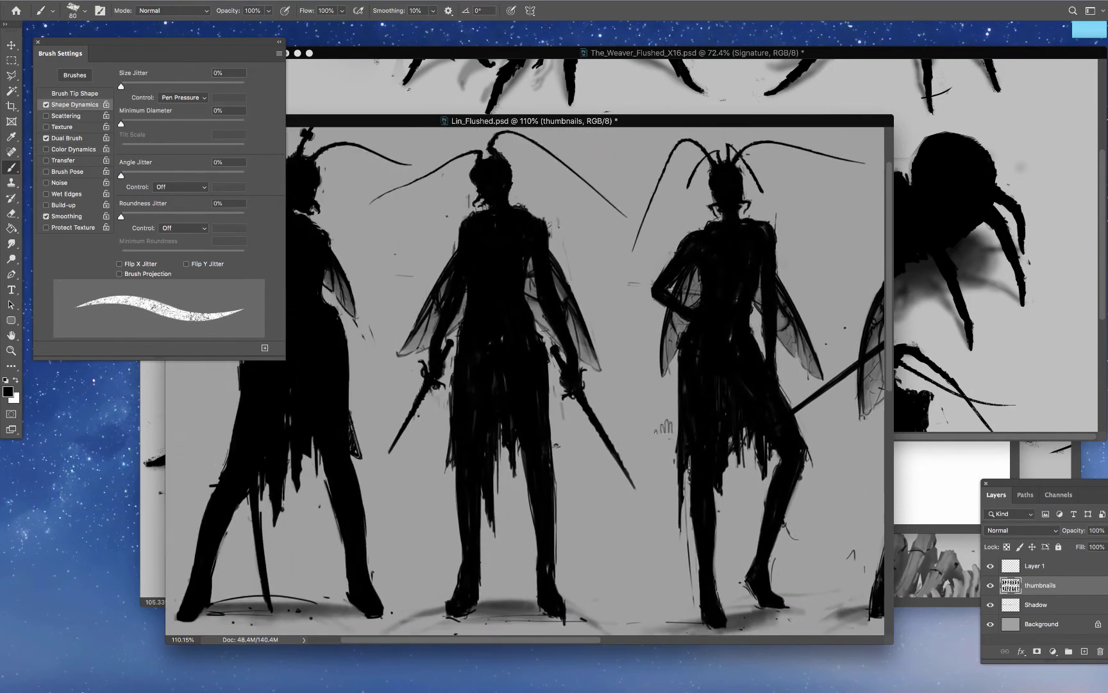
{"action": "scroll", "coordinate": [664, 427], "scroll_direction": "left", "scroll_amount": 4}
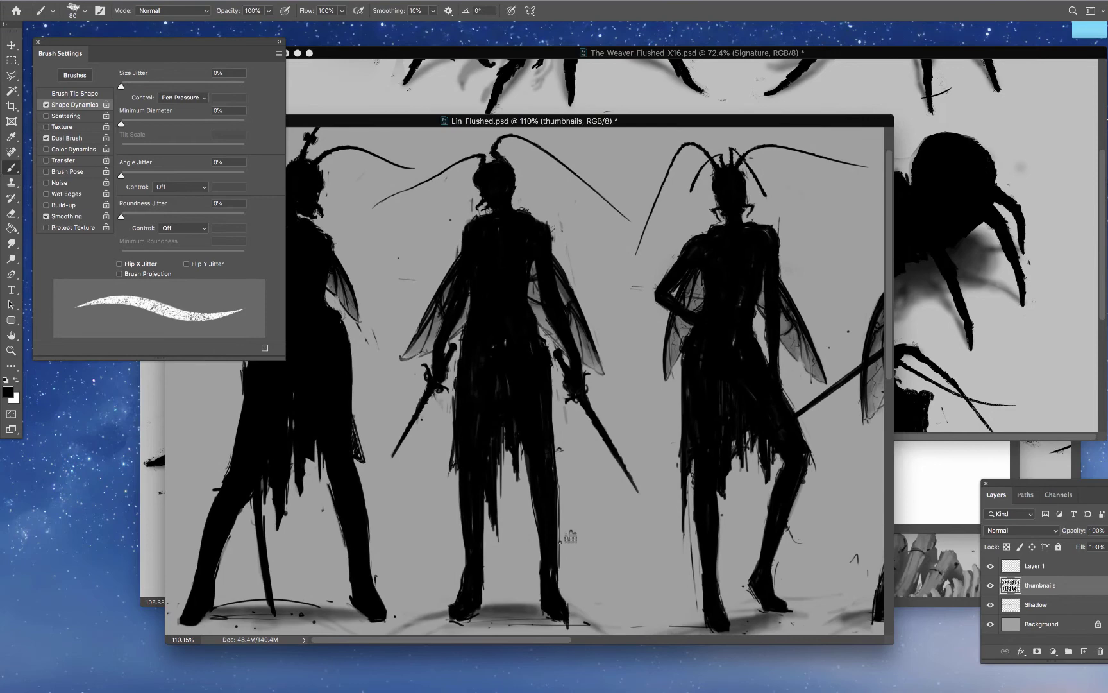
{"action": "scroll", "coordinate": [570, 536], "scroll_direction": "down", "scroll_amount": 10}
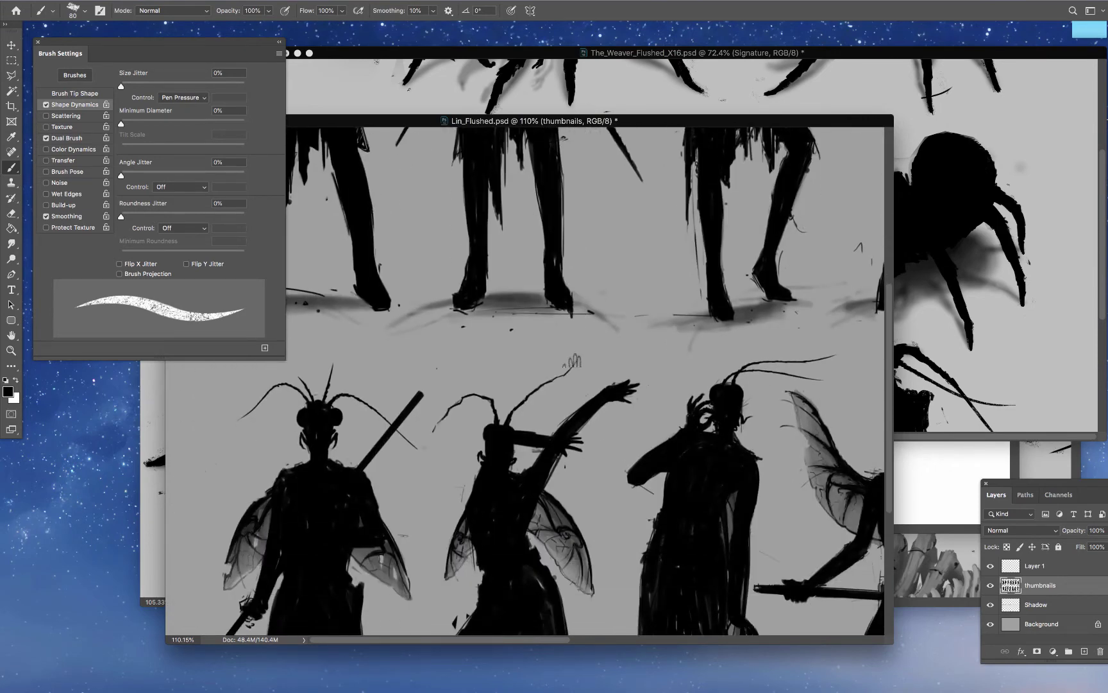
{"action": "scroll", "coordinate": [525, 381], "scroll_direction": "down", "scroll_amount": 10}
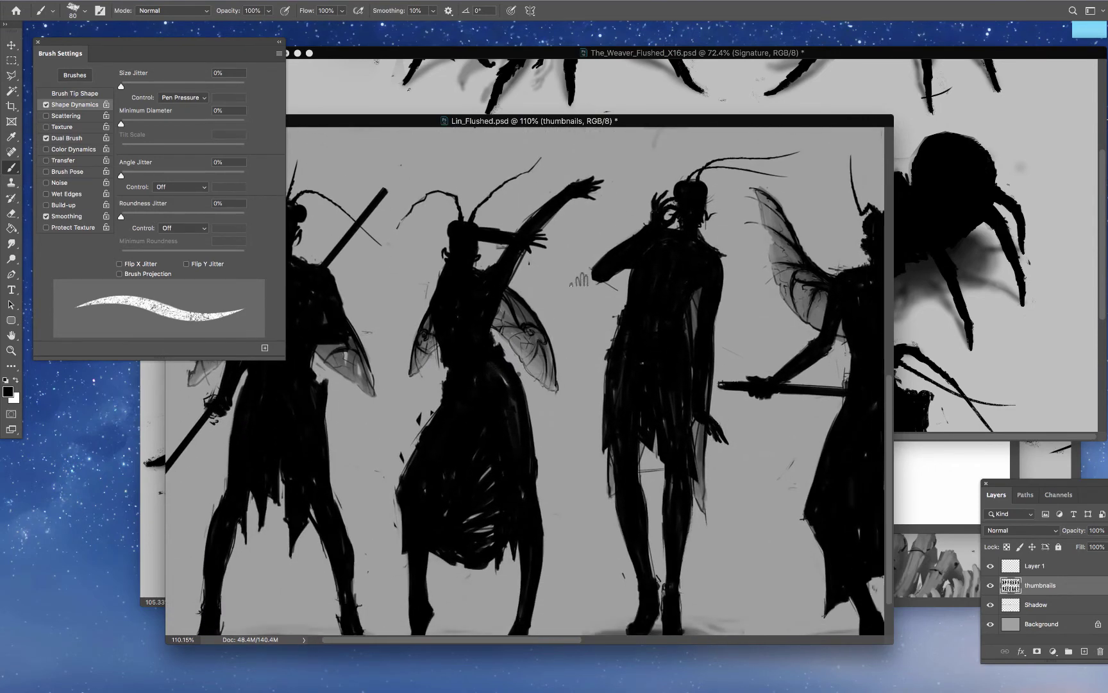
{"action": "scroll", "coordinate": [524, 381], "scroll_direction": "down", "scroll_amount": 2}
Study the figures in their grey rendered form, comparing costumes, heads and wings across both rows.
{"action": "scroll", "coordinate": [524, 381], "scroll_direction": "right", "scroll_amount": 10}
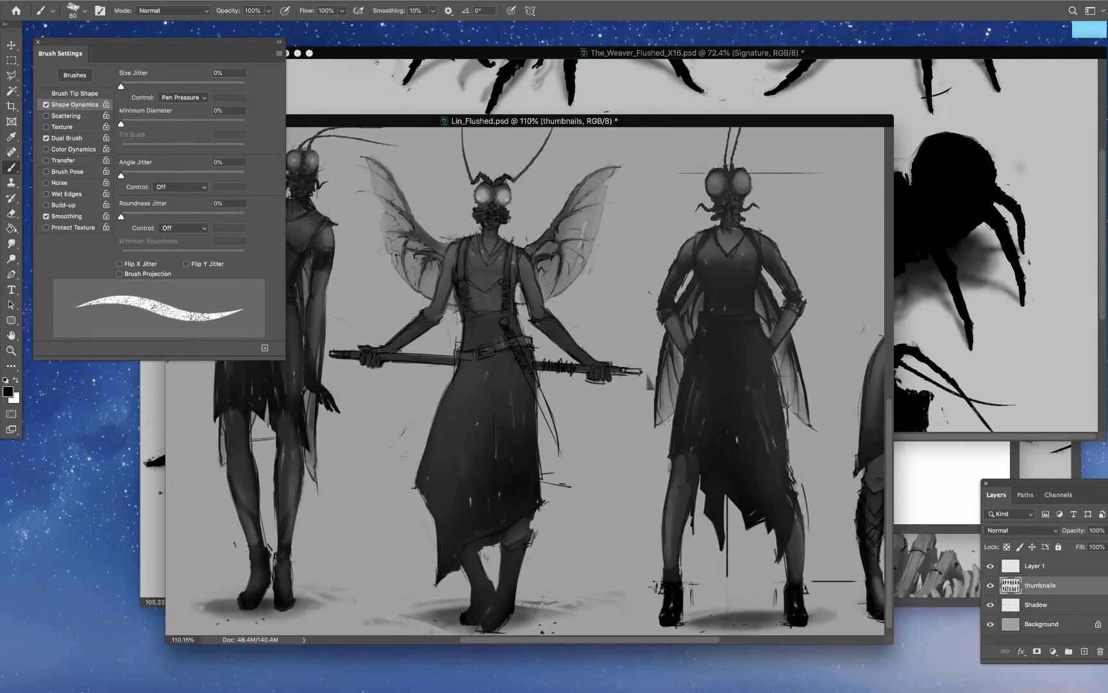
{"action": "scroll", "coordinate": [610, 409], "scroll_direction": "right", "scroll_amount": 10}
{"action": "scroll", "coordinate": [494, 409], "scroll_direction": "up", "scroll_amount": 7}
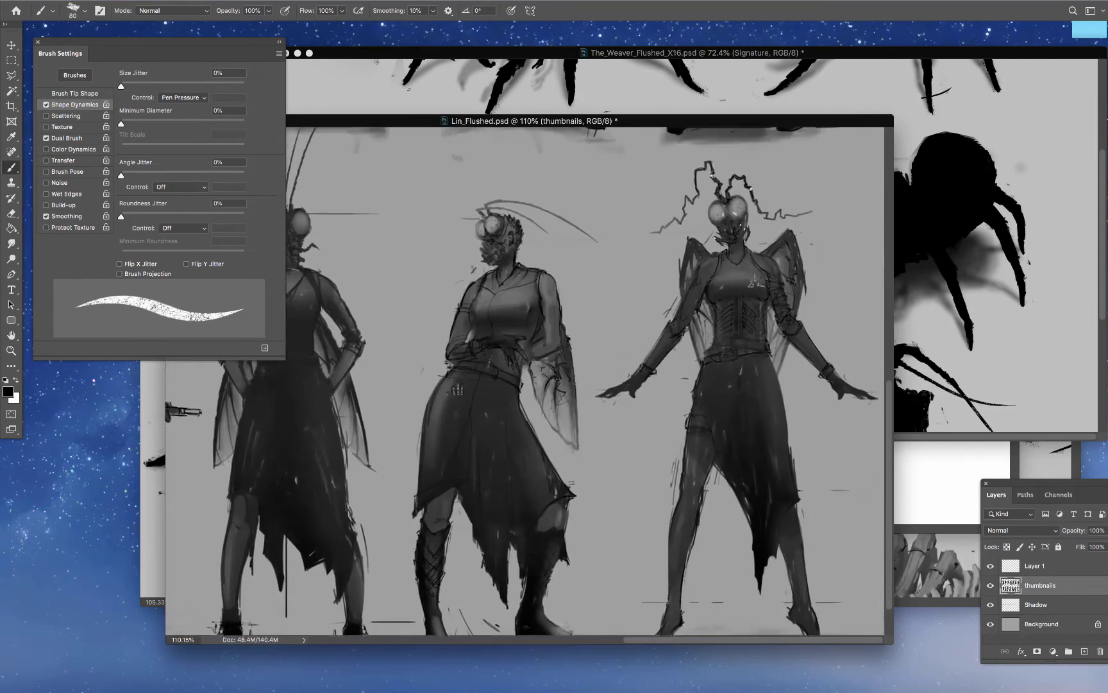
{"action": "scroll", "coordinate": [494, 408], "scroll_direction": "down", "scroll_amount": 7}
{"action": "scroll", "coordinate": [507, 430], "scroll_direction": "left", "scroll_amount": 8}
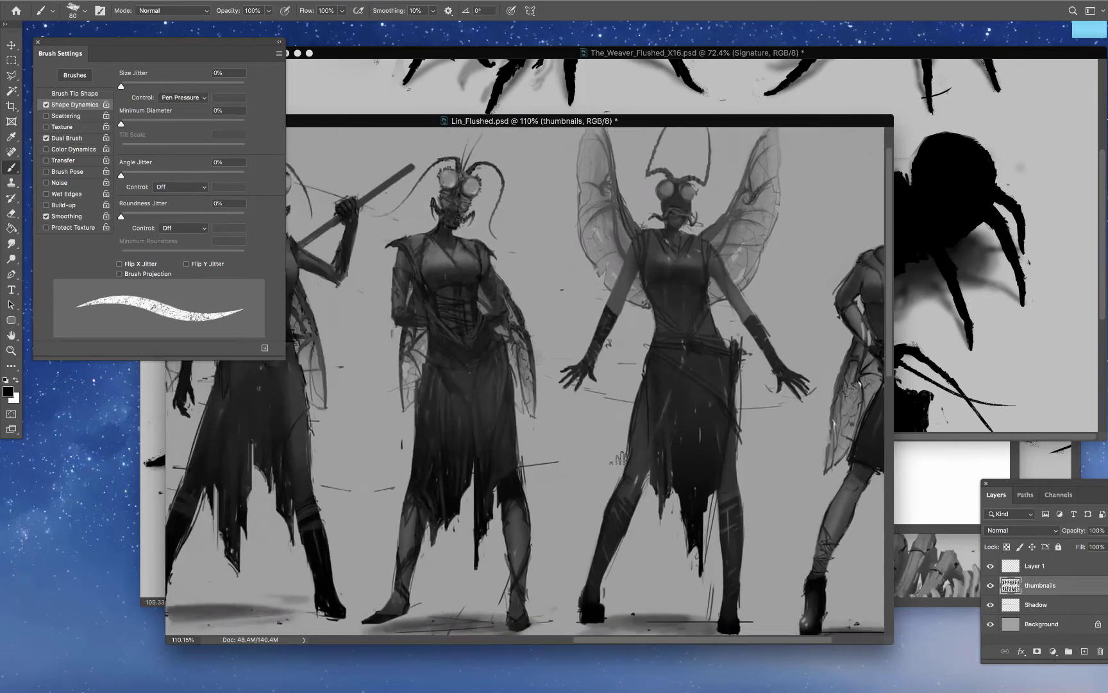
{"action": "scroll", "coordinate": [514, 447], "scroll_direction": "left", "scroll_amount": 9}
{"action": "scroll", "coordinate": [606, 521], "scroll_direction": "up", "scroll_amount": 2}
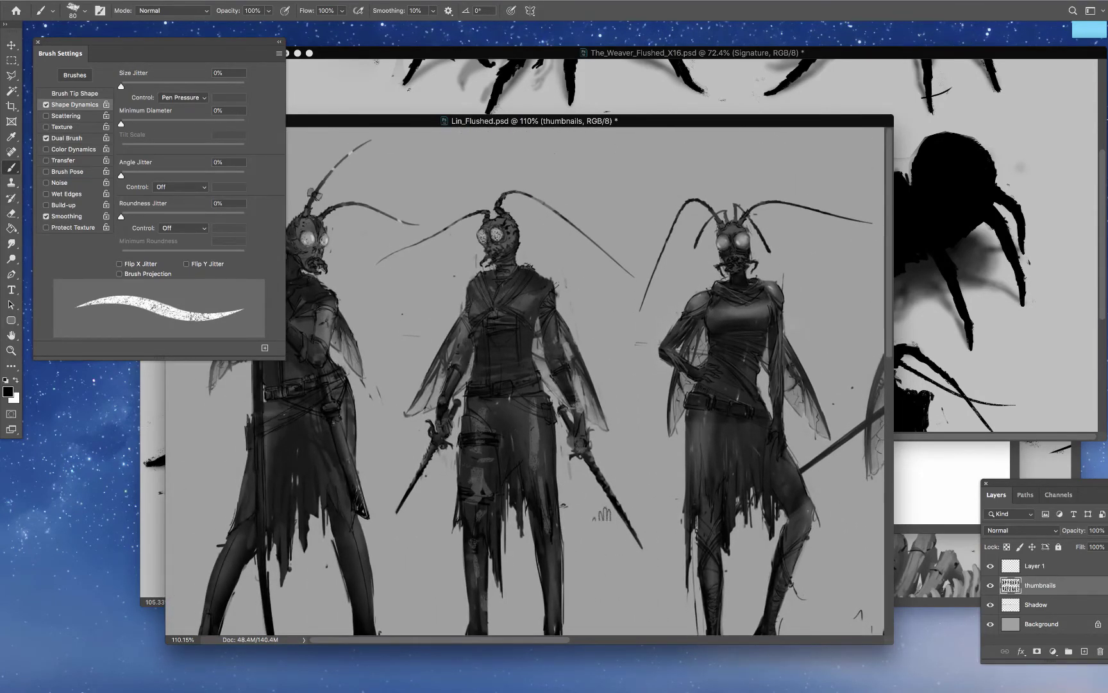
{"action": "scroll", "coordinate": [606, 522], "scroll_direction": "down", "scroll_amount": 4}
{"action": "scroll", "coordinate": [607, 521], "scroll_direction": "down", "scroll_amount": 5}
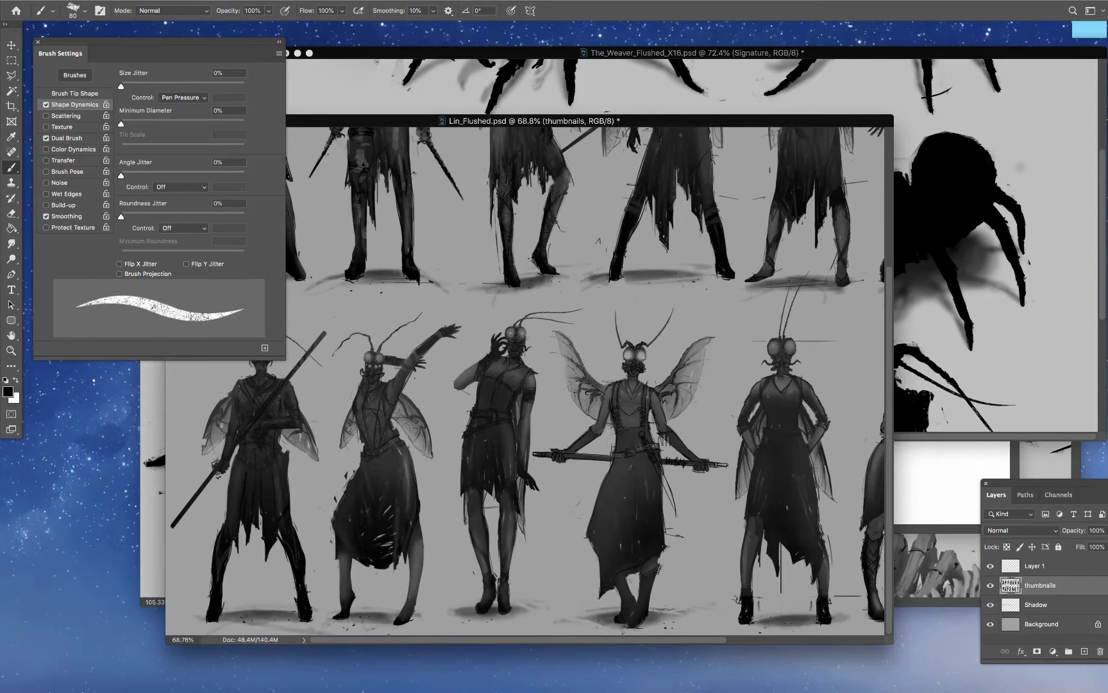
Switch to the The_Weaver_Finalx6 copy.psd document and examine the final rendered spider creatures across the sheet.
{"action": "left_click", "coordinate": [954, 377]}
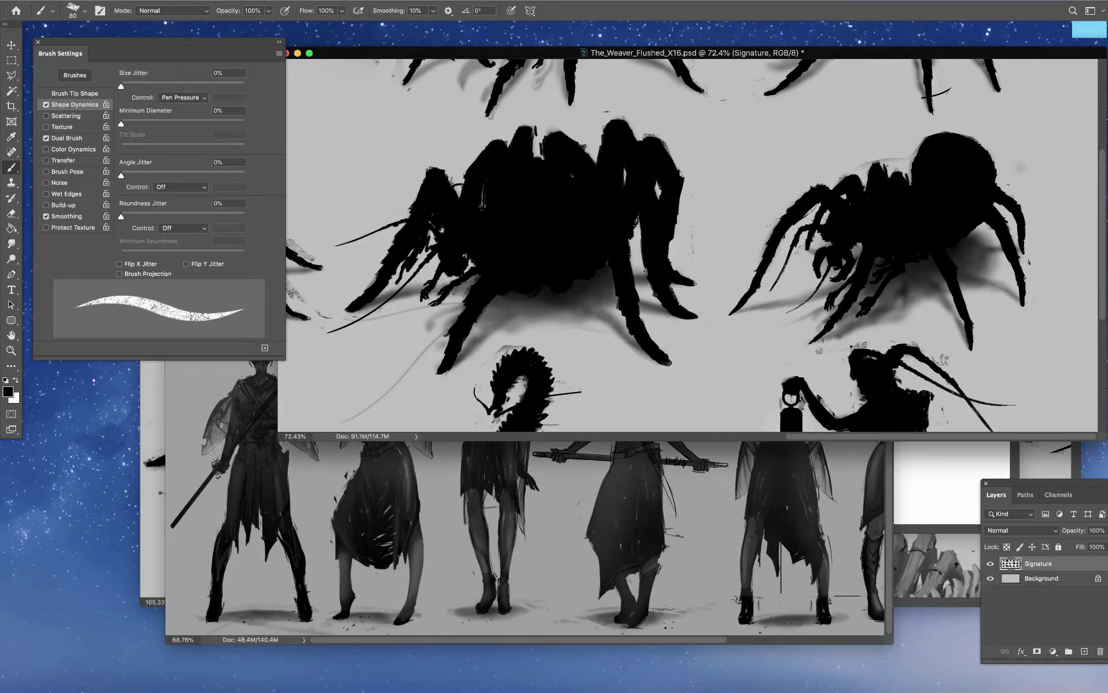
{"action": "left_click", "coordinate": [904, 564]}
{"action": "mouse_move", "coordinate": [605, 453]}
{"action": "left_mouse_down"}
{"action": "mouse_move", "coordinate": [609, 401]}
{"action": "mouse_move", "coordinate": [606, 452]}
{"action": "left_mouse_up"}
{"action": "scroll", "coordinate": [606, 453], "scroll_direction": "down", "scroll_amount": 5}
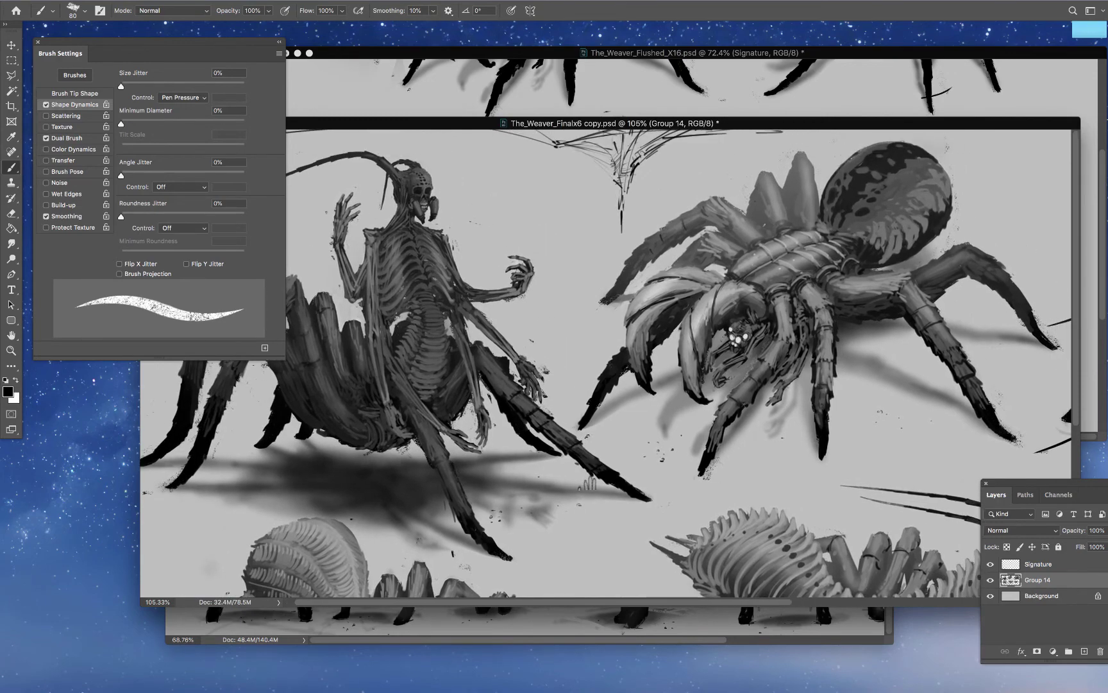
{"action": "scroll", "coordinate": [593, 437], "scroll_direction": "down", "scroll_amount": 6}
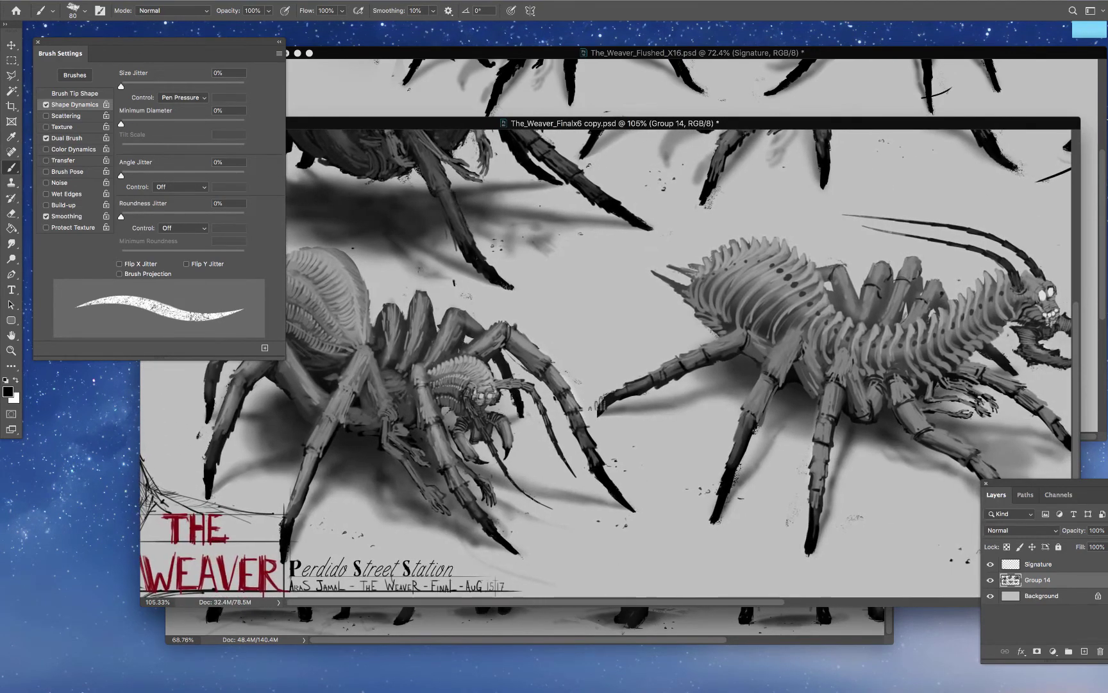
{"action": "left_click_drag", "start_coordinate": [633, 180], "coordinate": [577, 404]}
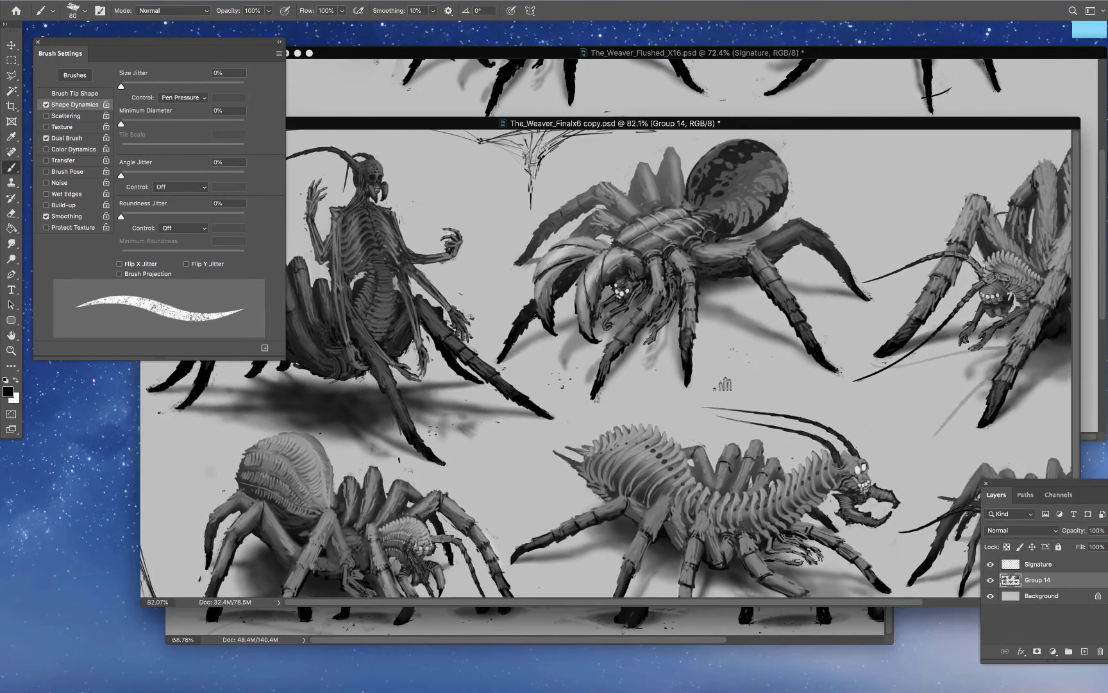
{"action": "scroll", "coordinate": [723, 384], "scroll_direction": "right", "scroll_amount": 5}
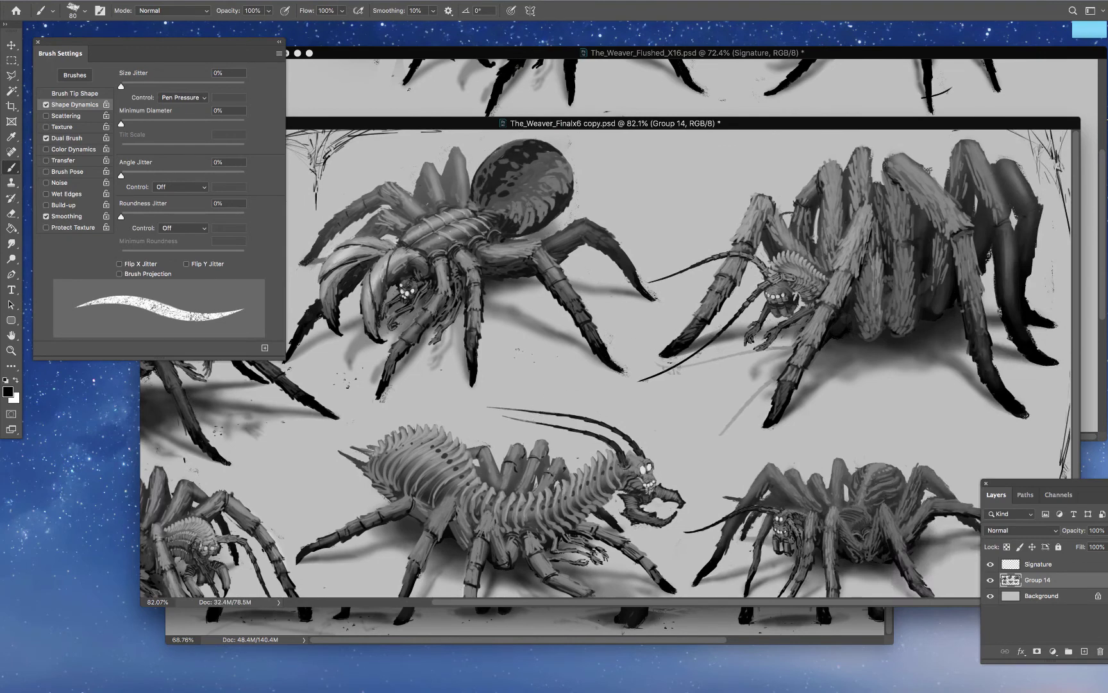
Return to the Untitled-1 document and paint a looping test stroke below the soft black area with the 80 px textured brush.
{"action": "right_click", "coordinate": [643, 285]}
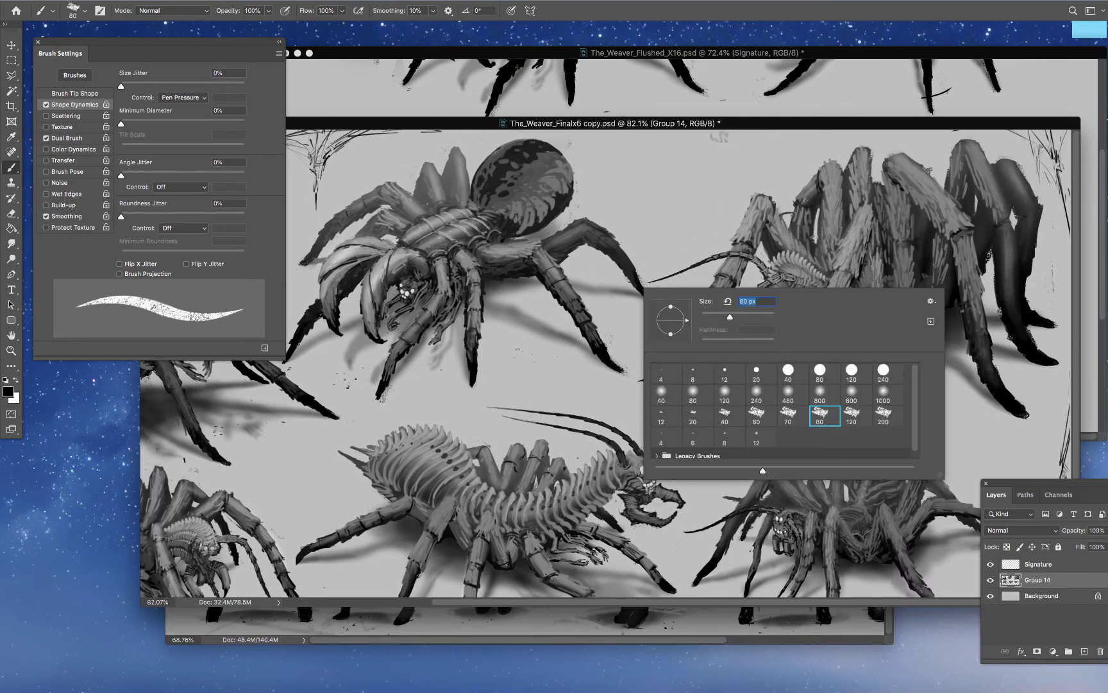
{"action": "key", "text": "ctrl+Tab"}
{"action": "key", "text": "ctrl+Up"}
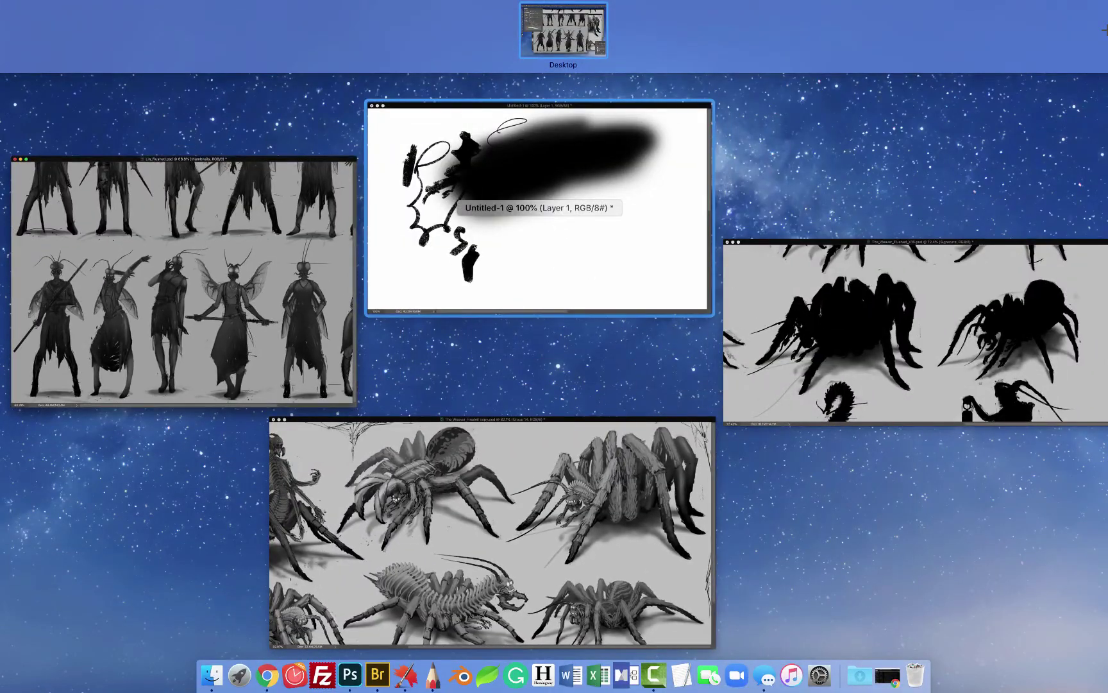
{"action": "left_click", "coordinate": [539, 210]}
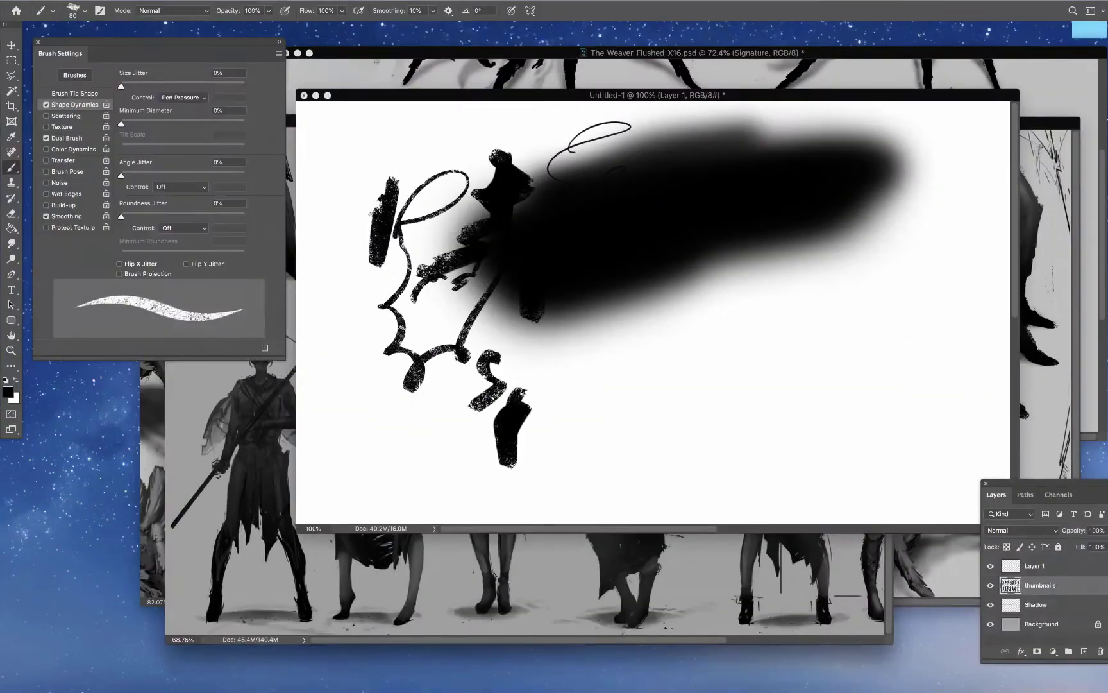
{"action": "mouse_move", "coordinate": [647, 322]}
{"action": "left_mouse_down"}
{"action": "mouse_move", "coordinate": [656, 349]}
{"action": "mouse_move", "coordinate": [615, 407]}
{"action": "mouse_move", "coordinate": [573, 440]}
{"action": "left_mouse_up"}
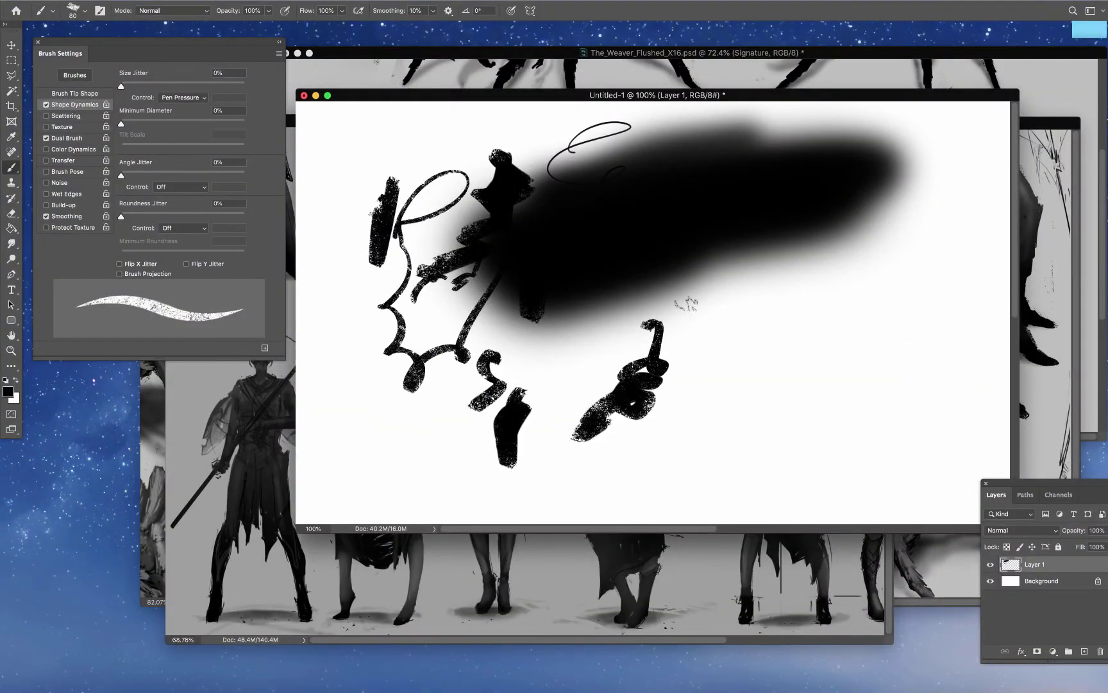
Look over the available brush presets and find the option for loading the Legacy Brushes set.
{"action": "right_click", "coordinate": [715, 309]}
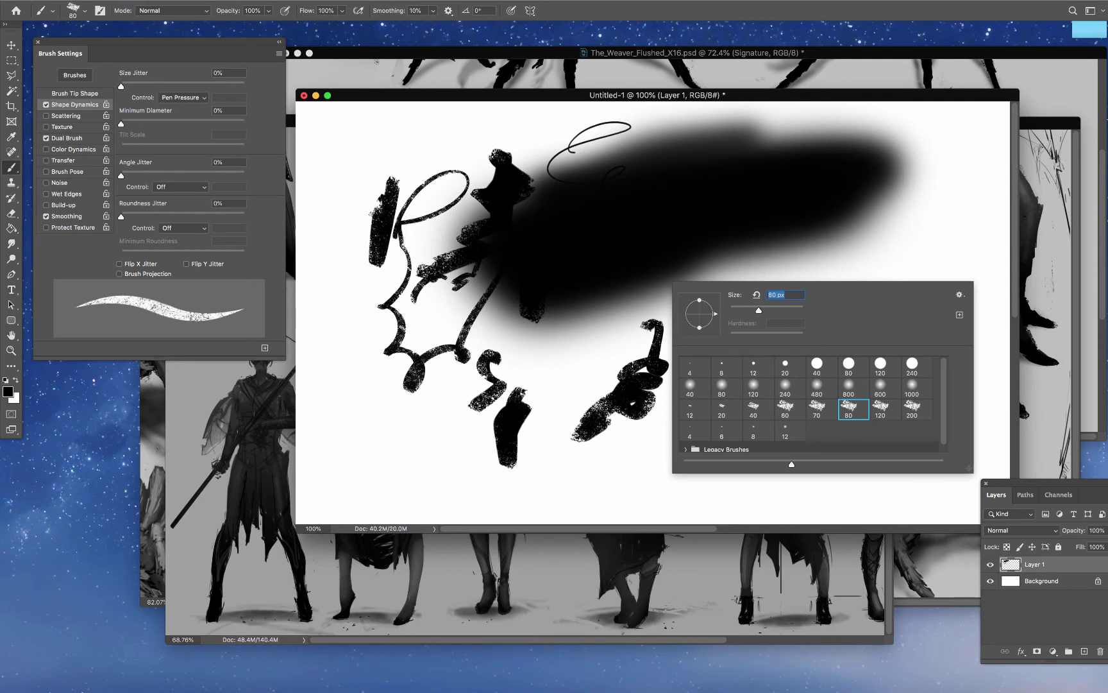
{"action": "key", "text": "Return"}
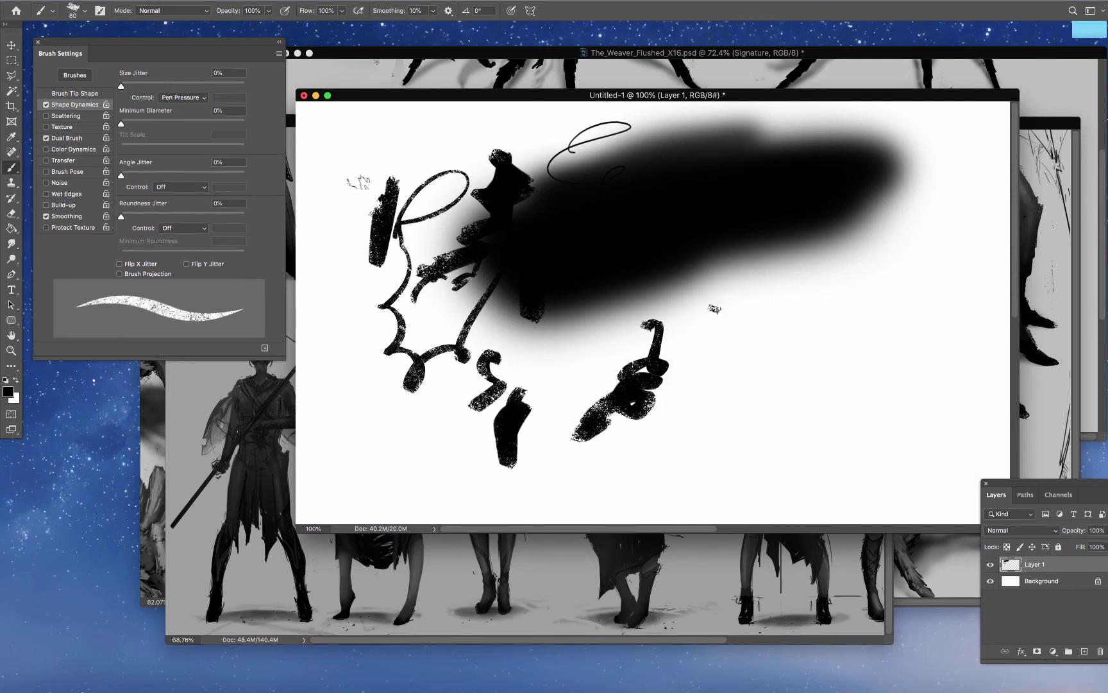
{"action": "right_click", "coordinate": [366, 171]}
{"action": "left_click", "coordinate": [661, 185]}
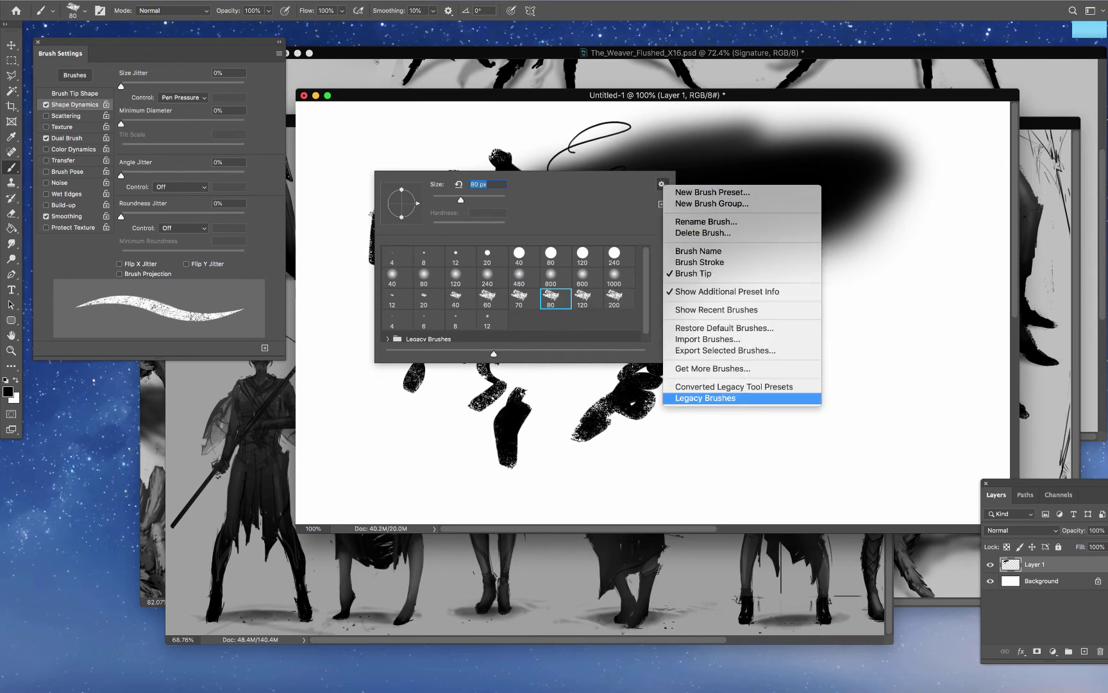
{"action": "left_click", "coordinate": [591, 254]}
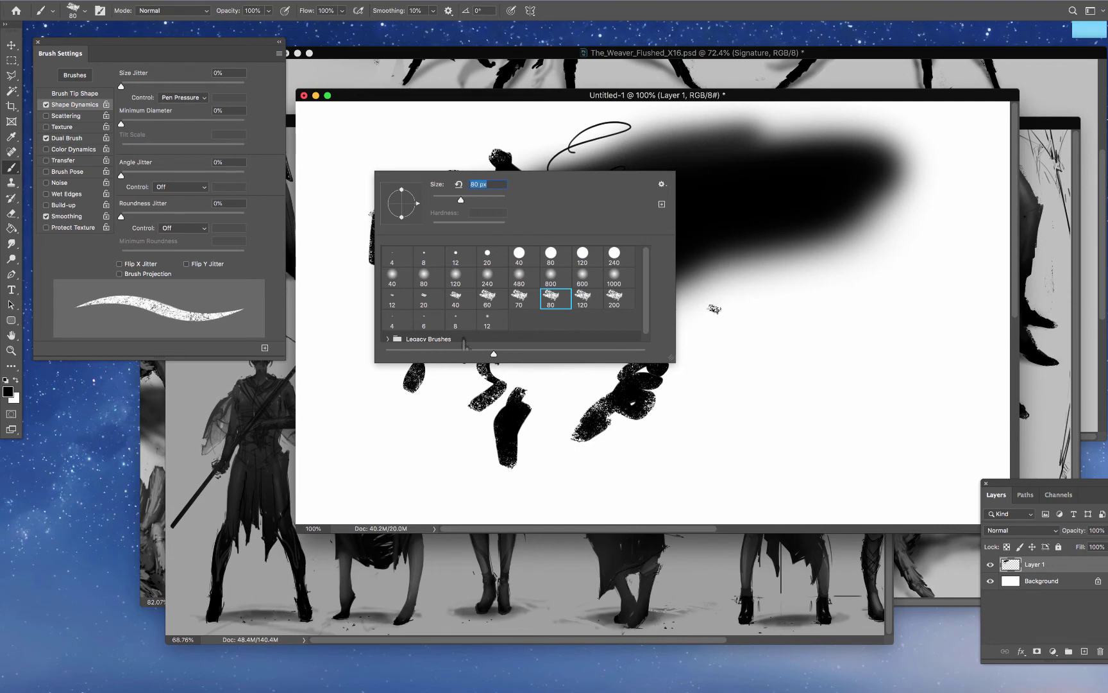
Paint a thin curve with the 12 px hard round brush and a broad stroke over it with the 480 px soft round brush.
{"action": "left_click", "coordinate": [461, 257]}
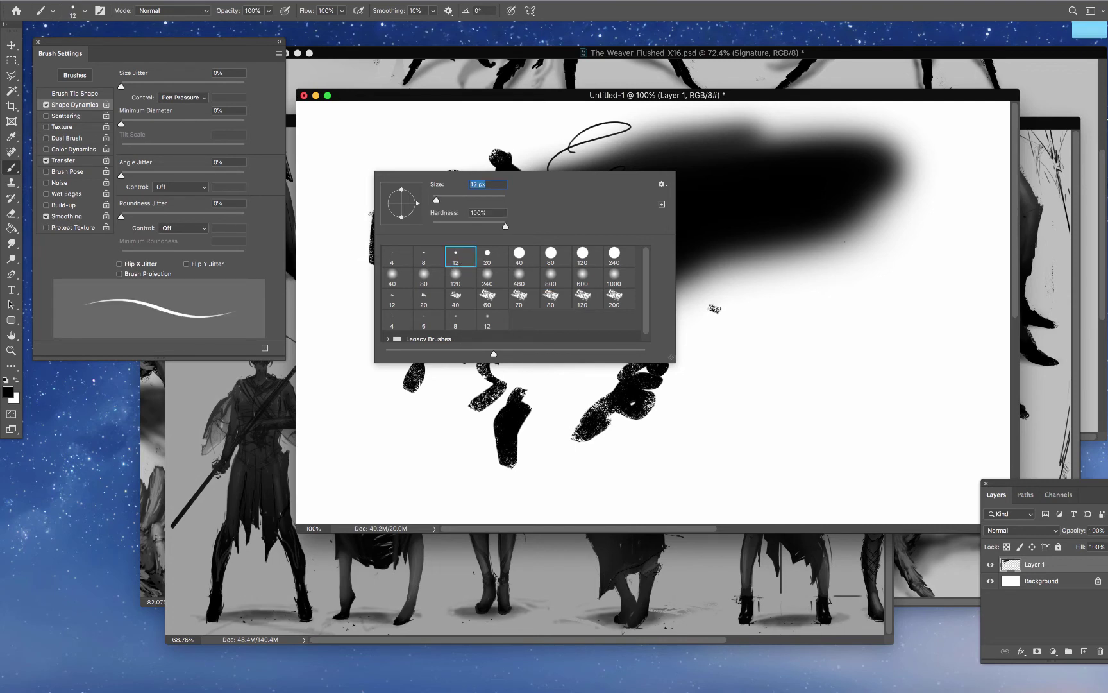
{"action": "mouse_move", "coordinate": [843, 240]}
{"action": "left_mouse_down"}
{"action": "mouse_move", "coordinate": [732, 305]}
{"action": "mouse_move", "coordinate": [644, 335]}
{"action": "mouse_move", "coordinate": [553, 341]}
{"action": "left_mouse_up"}
{"action": "right_click", "coordinate": [656, 297]}
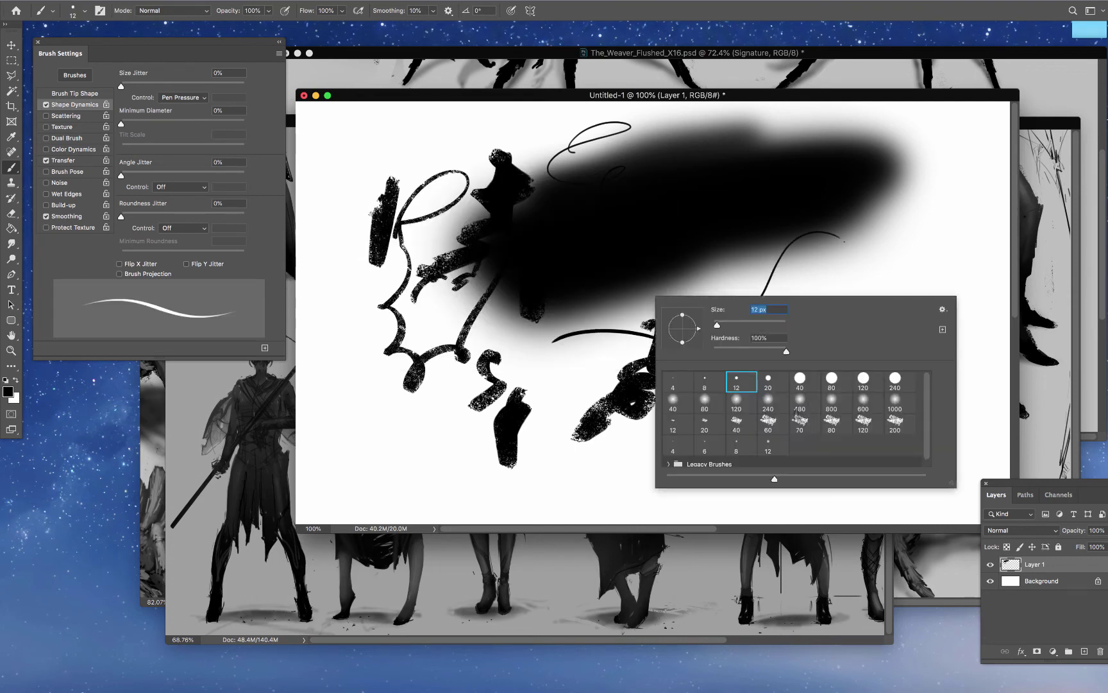
{"action": "left_click", "coordinate": [800, 404]}
{"action": "mouse_move", "coordinate": [904, 229]}
{"action": "left_mouse_down"}
{"action": "mouse_move", "coordinate": [745, 305]}
{"action": "mouse_move", "coordinate": [454, 337]}
{"action": "left_mouse_up"}
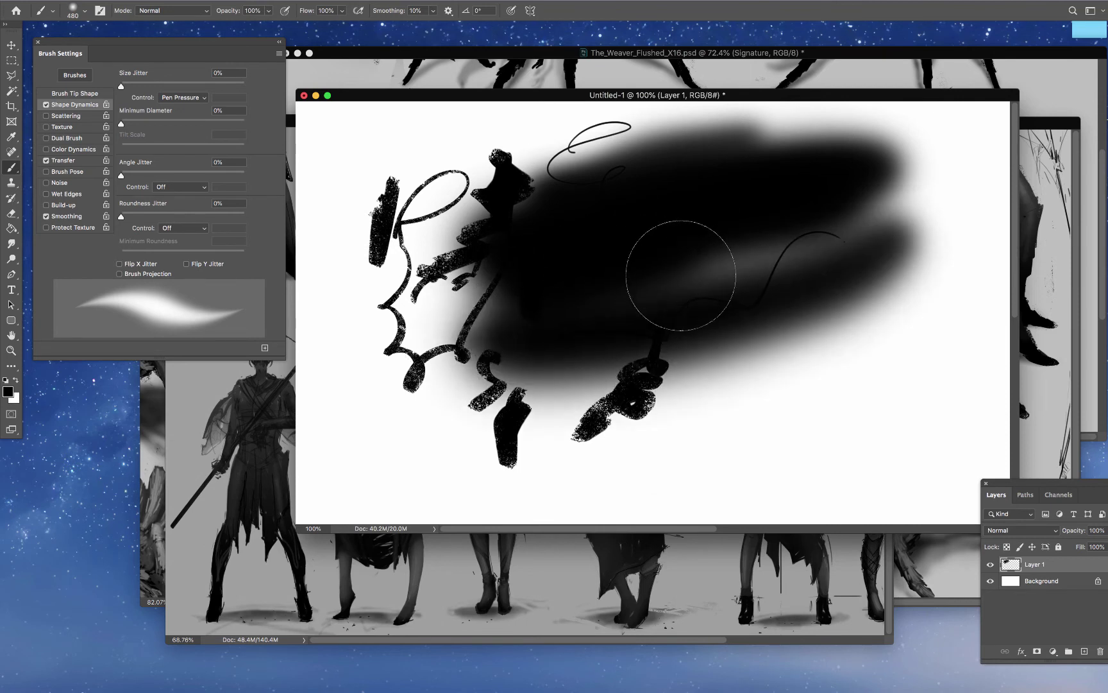
Select the 12 px textured brush and draw a thin looping line in the lower-left area of the canvas.
{"action": "right_click", "coordinate": [672, 268]}
{"action": "left_click", "coordinate": [830, 401]}
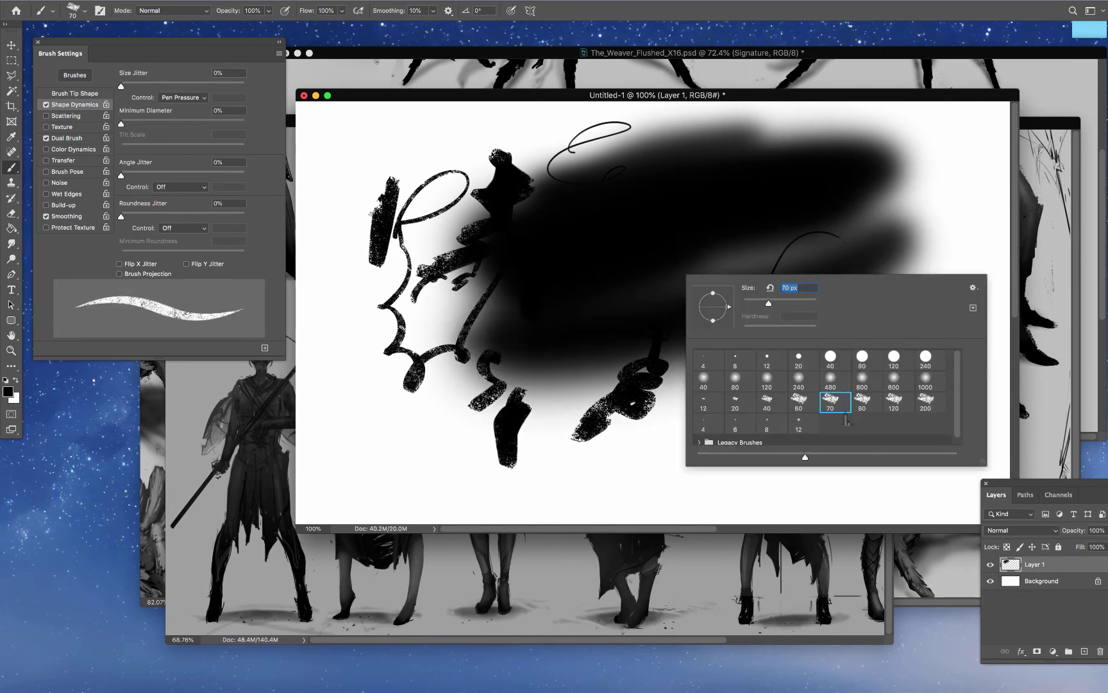
{"action": "left_click", "coordinate": [707, 403]}
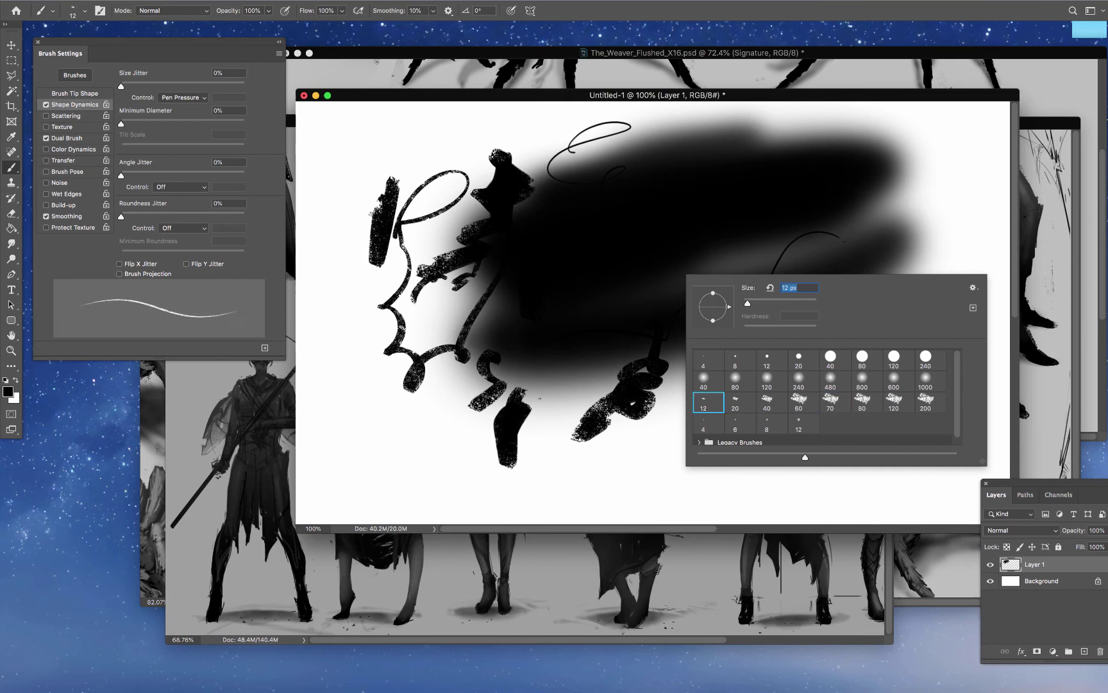
{"action": "mouse_move", "coordinate": [354, 412]}
{"action": "left_mouse_down"}
{"action": "mouse_move", "coordinate": [356, 441]}
{"action": "mouse_move", "coordinate": [413, 462]}
{"action": "mouse_move", "coordinate": [450, 432]}
{"action": "left_mouse_up"}
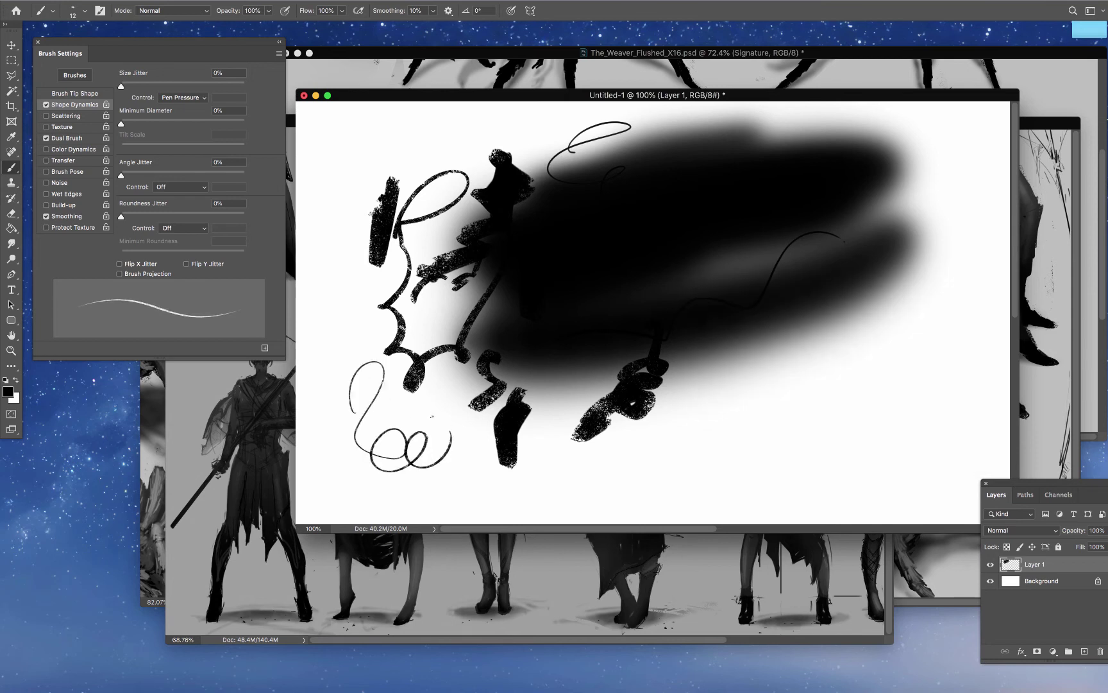
Paint a small scribble with the 40 px textured brush at the end of the thin looping line.
{"action": "right_click", "coordinate": [555, 344]}
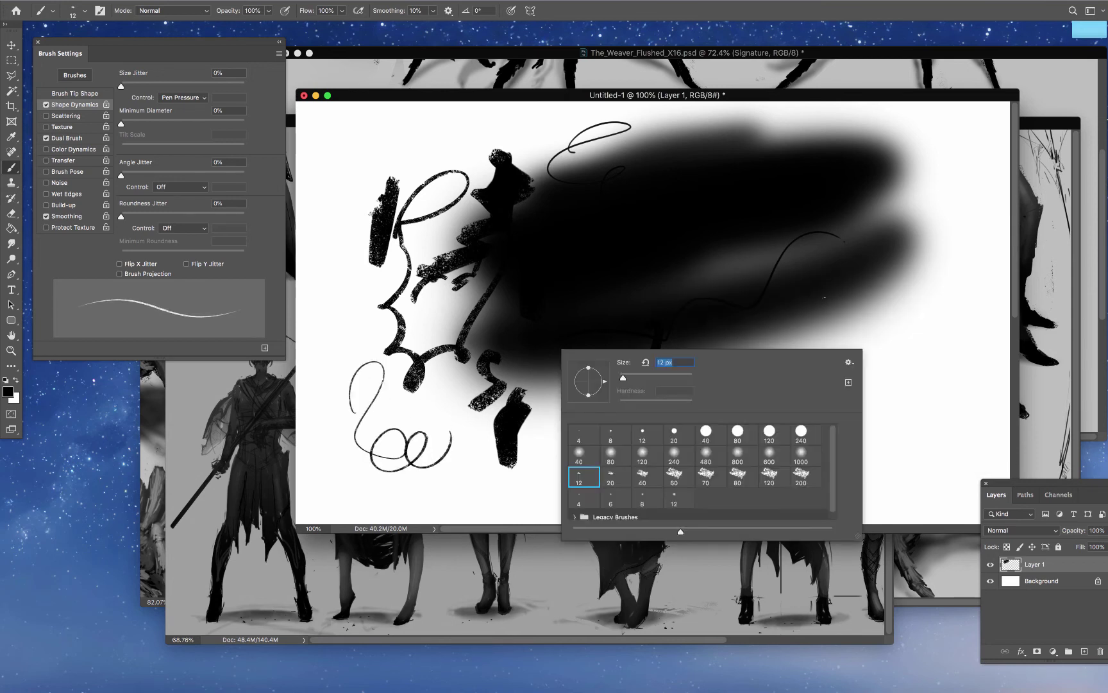
{"action": "left_click", "coordinate": [645, 477]}
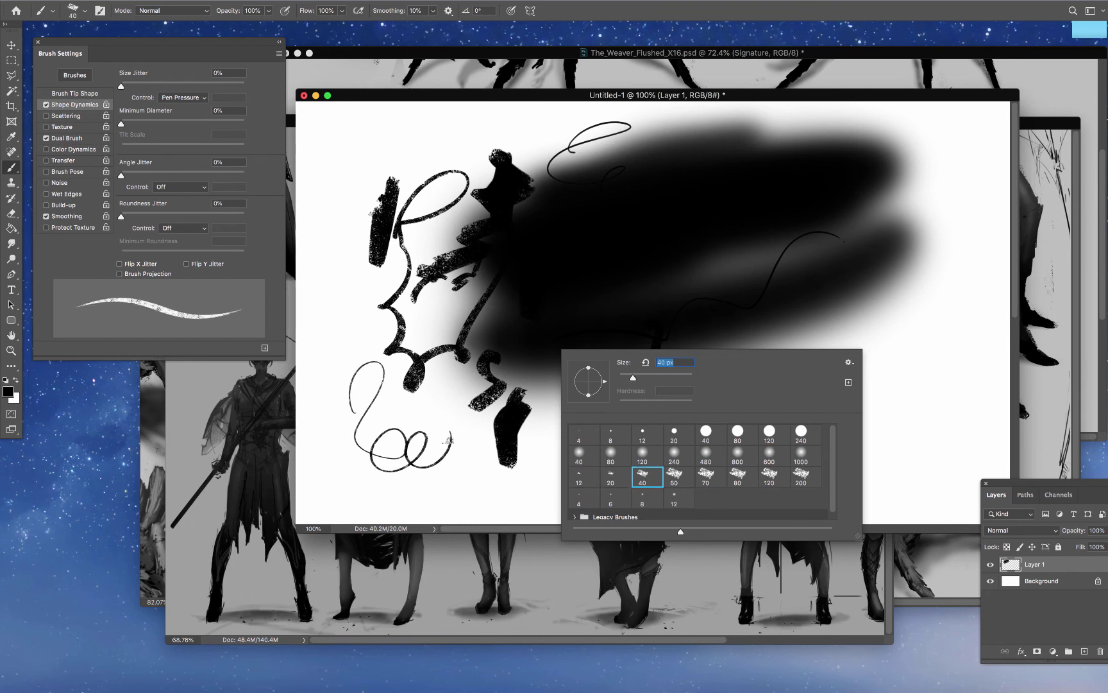
{"action": "mouse_move", "coordinate": [449, 441]}
{"action": "left_mouse_down"}
{"action": "mouse_move", "coordinate": [473, 442]}
{"action": "mouse_move", "coordinate": [453, 457]}
{"action": "left_mouse_up"}
Dab a thick mark with the 120 px textured brush above the looping line, and step the brush size up and down.
{"action": "right_click", "coordinate": [557, 376]}
{"action": "left_click", "coordinate": [775, 510]}
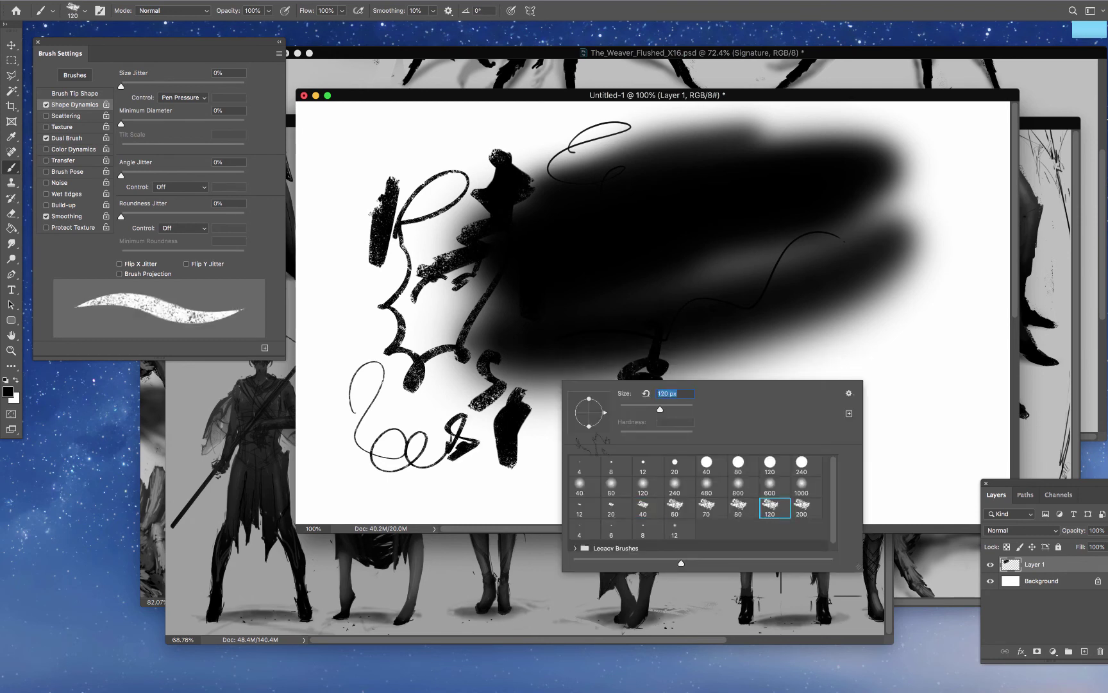
{"action": "mouse_move", "coordinate": [434, 380]}
{"action": "left_mouse_down"}
{"action": "mouse_move", "coordinate": [409, 391]}
{"action": "mouse_move", "coordinate": [436, 397]}
{"action": "left_mouse_up"}
{"action": "key", "text": "bracketright"}
{"action": "key", "text": "bracketright"}
{"action": "key", "text": "bracketleft"}
{"action": "key", "text": "bracketleft"}
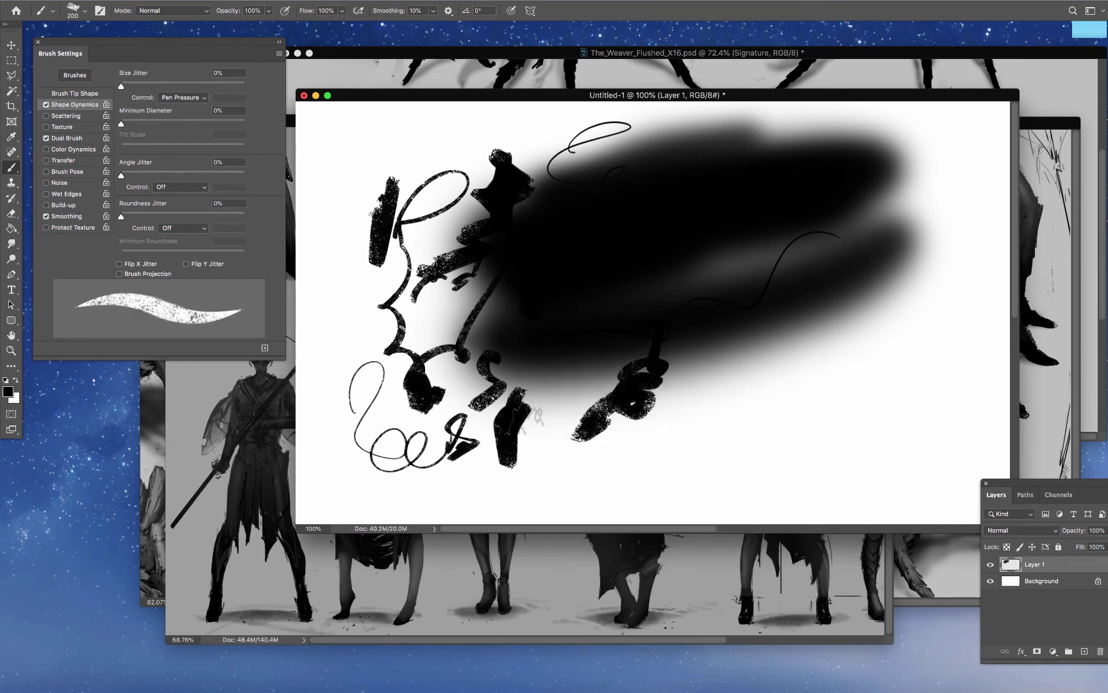
Select the 20 px textured brush and draw a thin wavy line below the soft black area.
{"action": "right_click", "coordinate": [510, 360]}
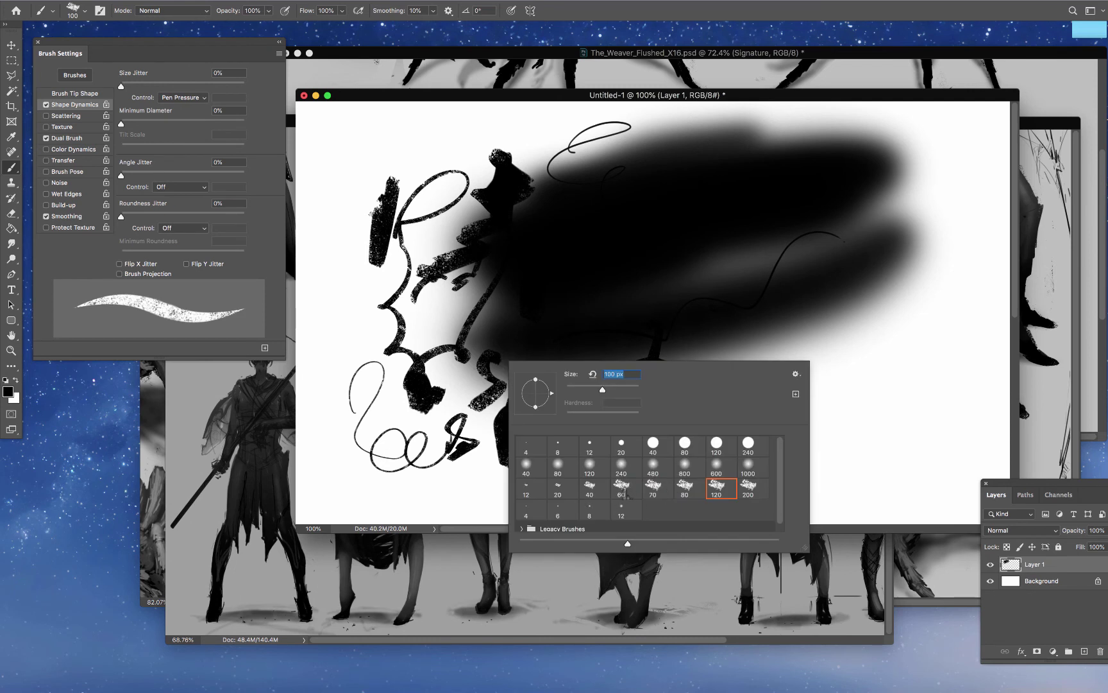
{"action": "left_click", "coordinate": [570, 496]}
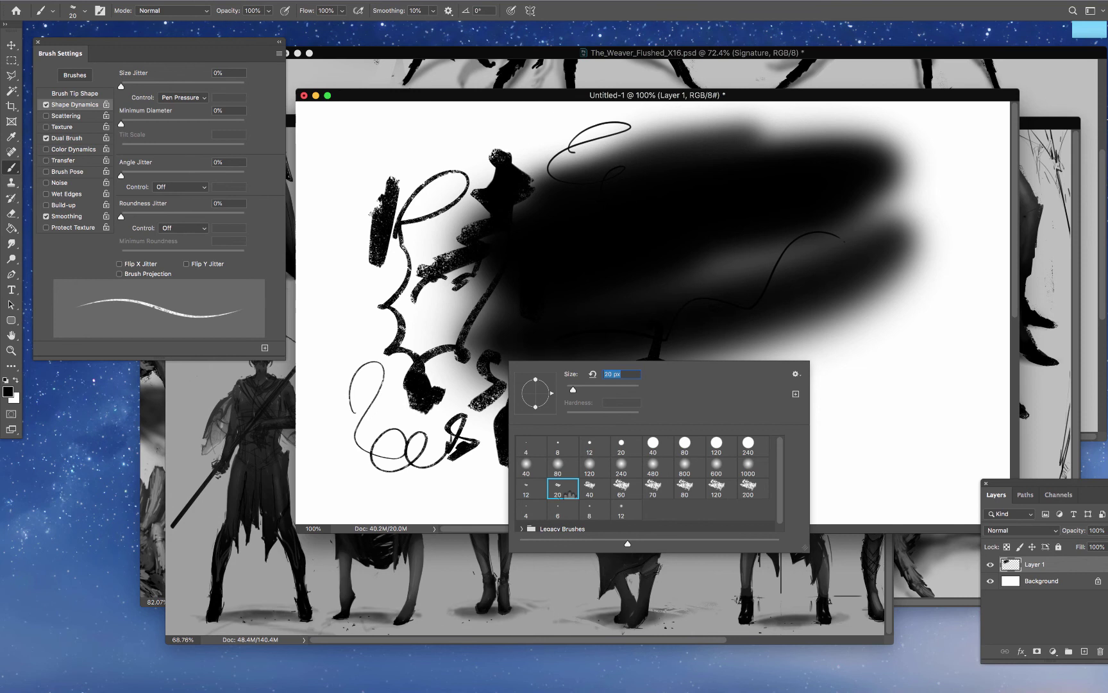
{"action": "left_click", "coordinate": [842, 346]}
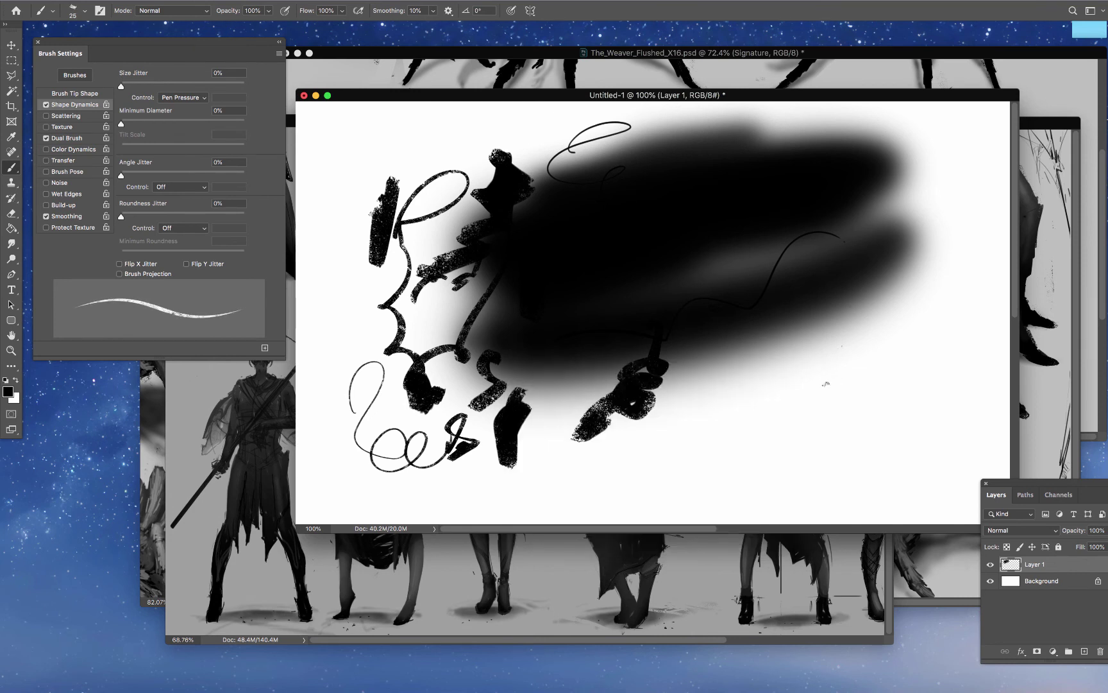
{"action": "left_click_drag", "start_coordinate": [748, 411], "coordinate": [534, 451]}
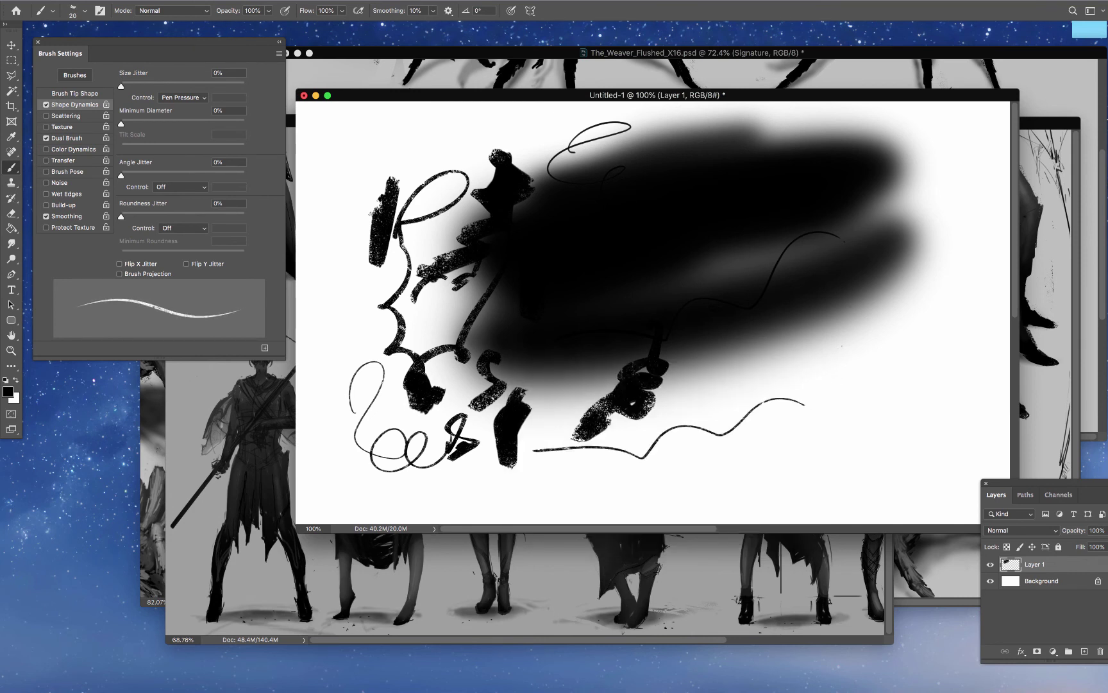
Select the 480 px soft round brush and extend the soft black area downward over the textured scribble.
{"action": "right_click", "coordinate": [580, 383]}
{"action": "left_click", "coordinate": [725, 487]}
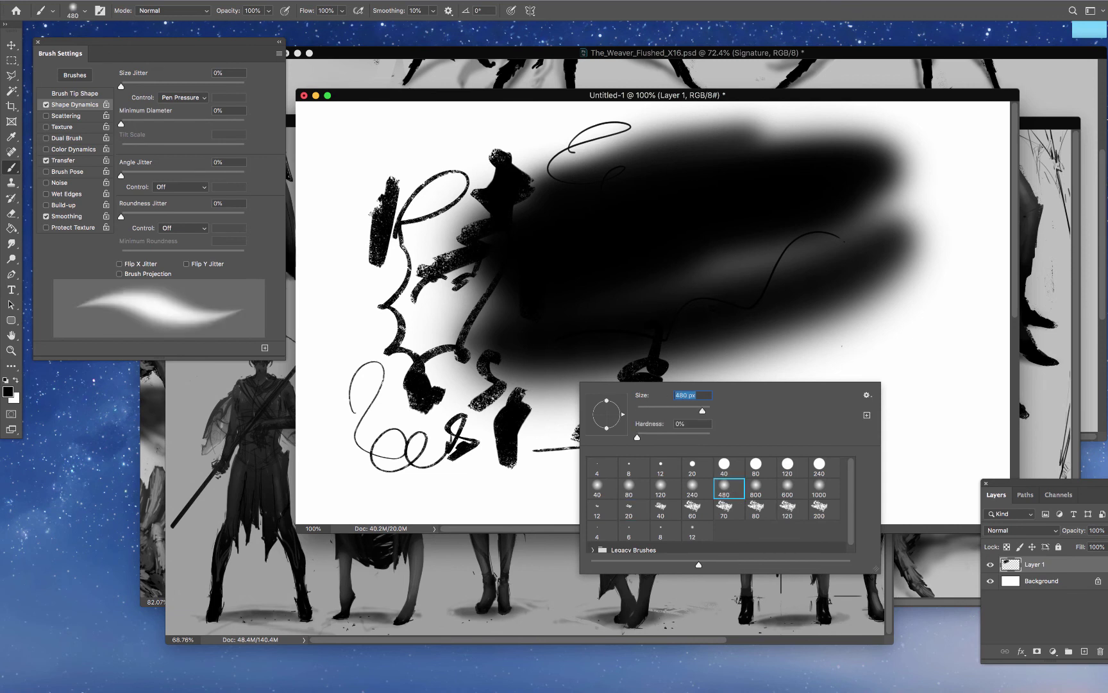
{"action": "key", "text": "Return"}
Select the 6 px soft round brush and draw several long, overlapping tapered curves in the blank area below the earlier strokes.
{"action": "right_click", "coordinate": [775, 471]}
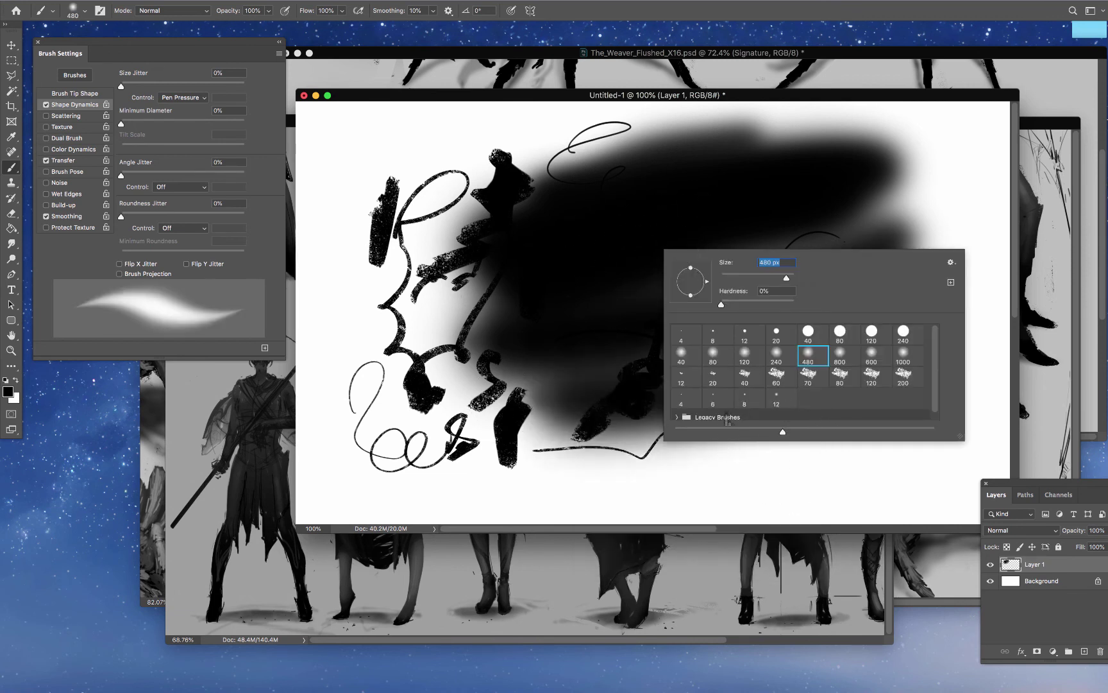
{"action": "left_click", "coordinate": [723, 404]}
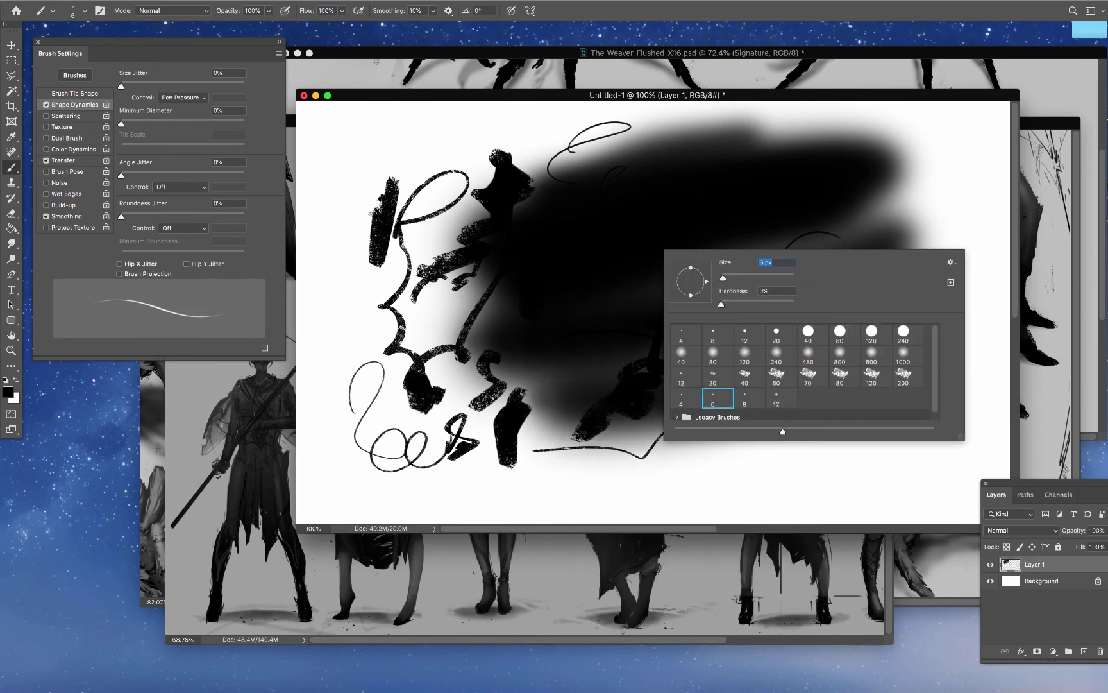
{"action": "left_click_drag", "start_coordinate": [490, 414], "coordinate": [435, 456]}
{"action": "left_click_drag", "start_coordinate": [868, 364], "coordinate": [801, 225]}
{"action": "left_click_drag", "start_coordinate": [863, 260], "coordinate": [669, 341]}
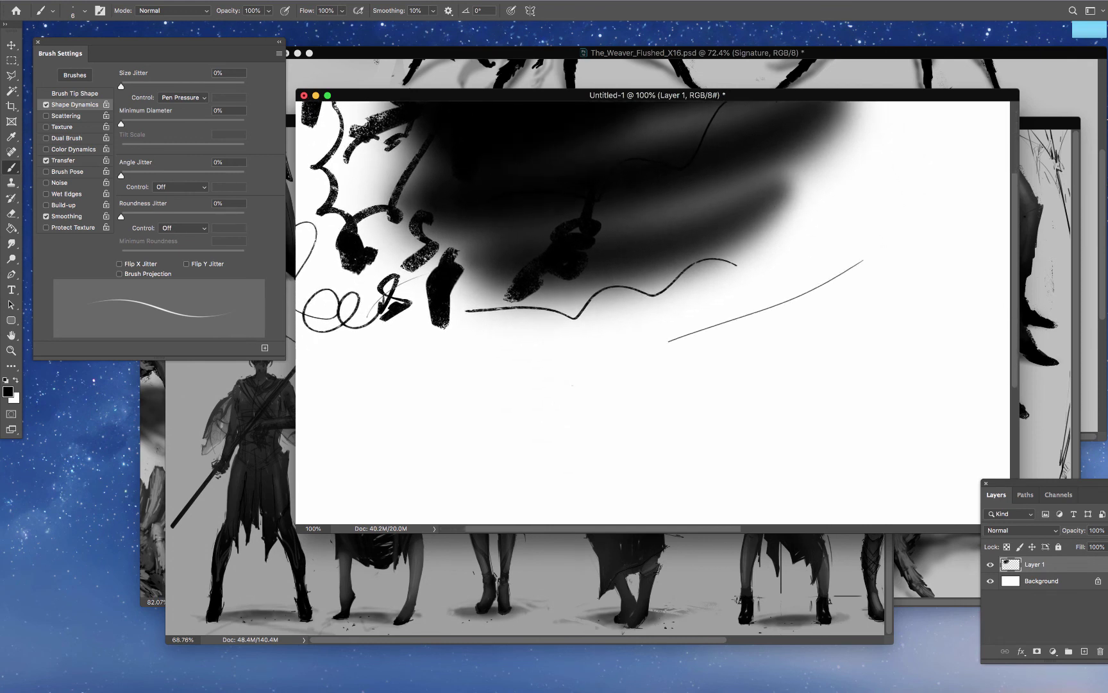
{"action": "left_click_drag", "start_coordinate": [497, 446], "coordinate": [669, 341]}
{"action": "mouse_move", "coordinate": [535, 384]}
{"action": "left_mouse_down"}
{"action": "mouse_move", "coordinate": [596, 341]}
{"action": "mouse_move", "coordinate": [890, 232]}
{"action": "left_mouse_up"}
{"action": "left_click_drag", "start_coordinate": [559, 412], "coordinate": [840, 331]}
{"action": "left_click_drag", "start_coordinate": [734, 361], "coordinate": [876, 370]}
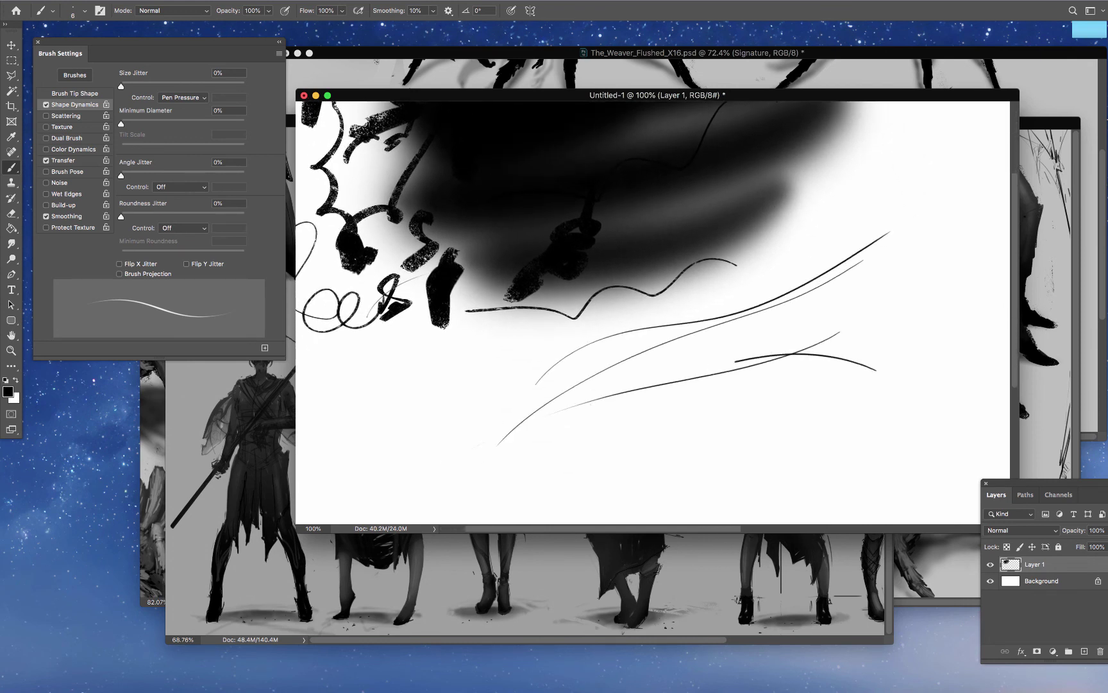
{"action": "left_click_drag", "start_coordinate": [404, 440], "coordinate": [869, 311]}
{"action": "left_click_drag", "start_coordinate": [357, 436], "coordinate": [831, 314]}
{"action": "left_click_drag", "start_coordinate": [847, 367], "coordinate": [408, 454]}
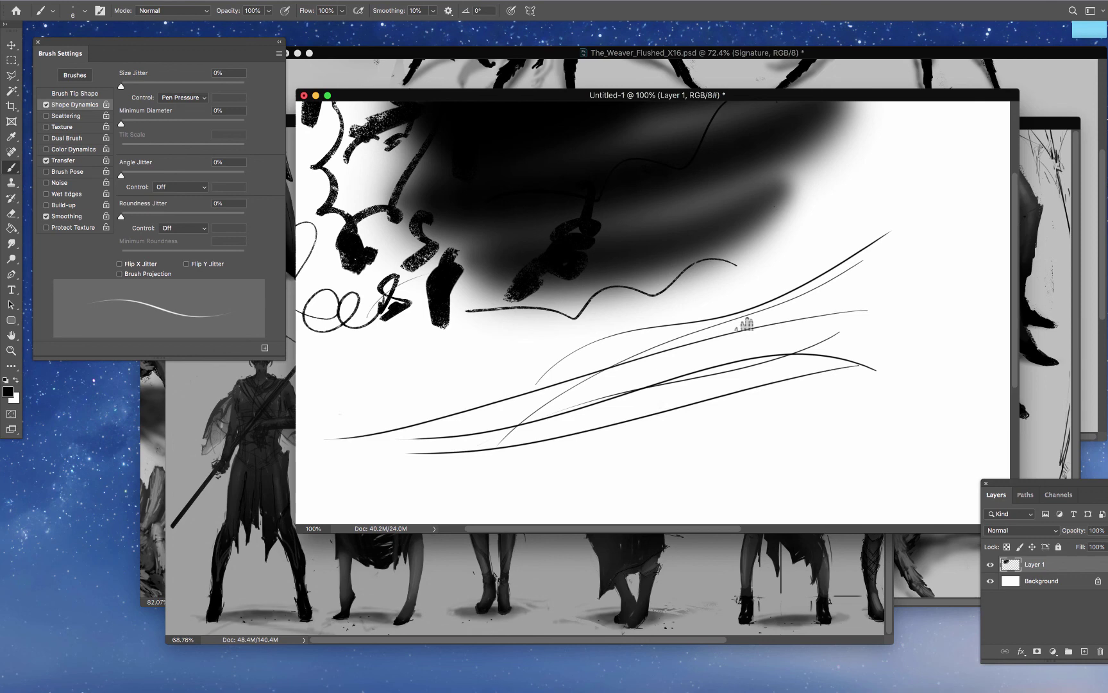
Open the brush presets over the blank canvas area beside the earlier strokes.
{"action": "mouse_move", "coordinate": [746, 323]}
{"action": "left_mouse_down"}
{"action": "mouse_move", "coordinate": [620, 430]}
{"action": "mouse_move", "coordinate": [594, 427]}
{"action": "mouse_move", "coordinate": [585, 408]}
{"action": "mouse_move", "coordinate": [625, 392]}
{"action": "mouse_move", "coordinate": [588, 475]}
{"action": "mouse_move", "coordinate": [589, 386]}
{"action": "left_mouse_up"}
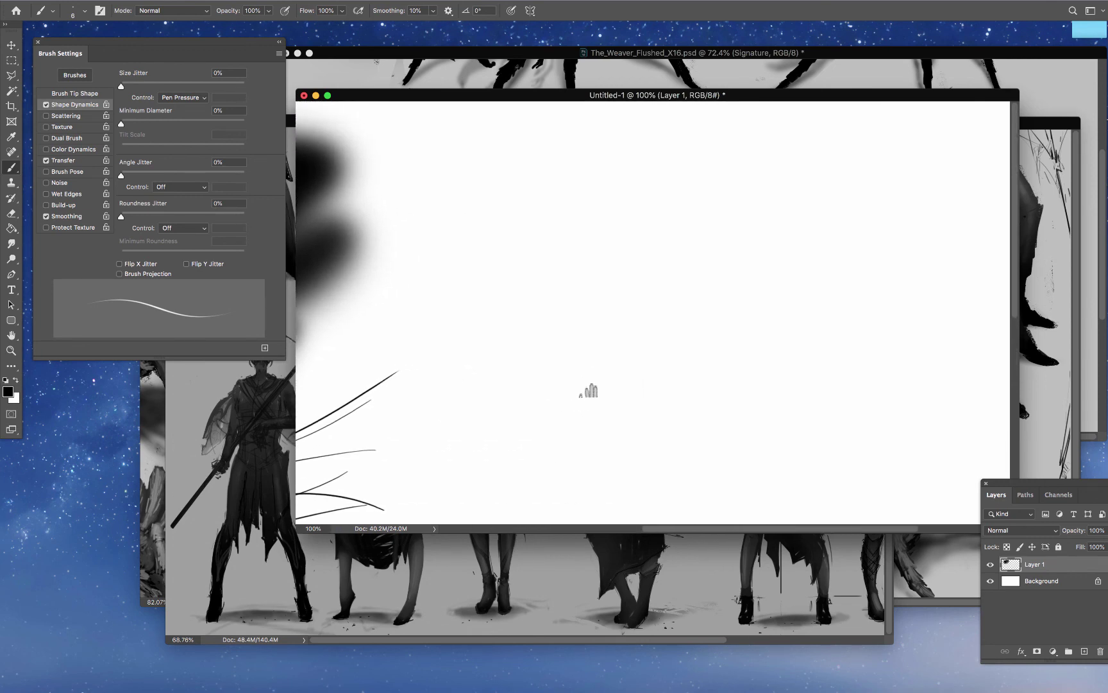
{"action": "right_click", "coordinate": [497, 166]}
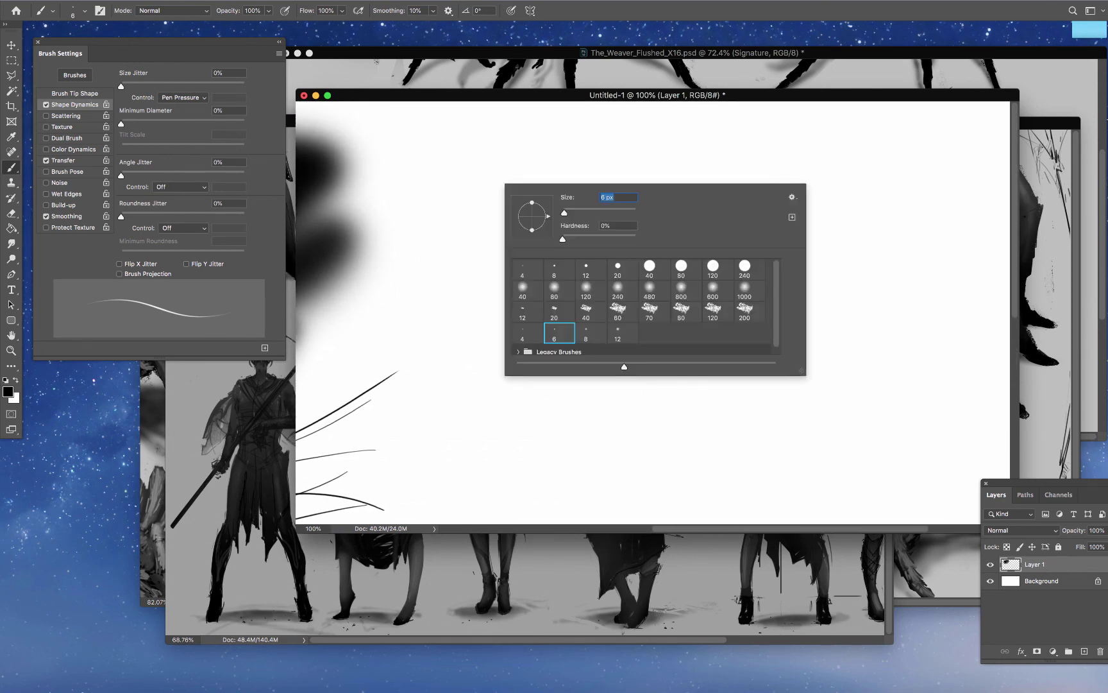